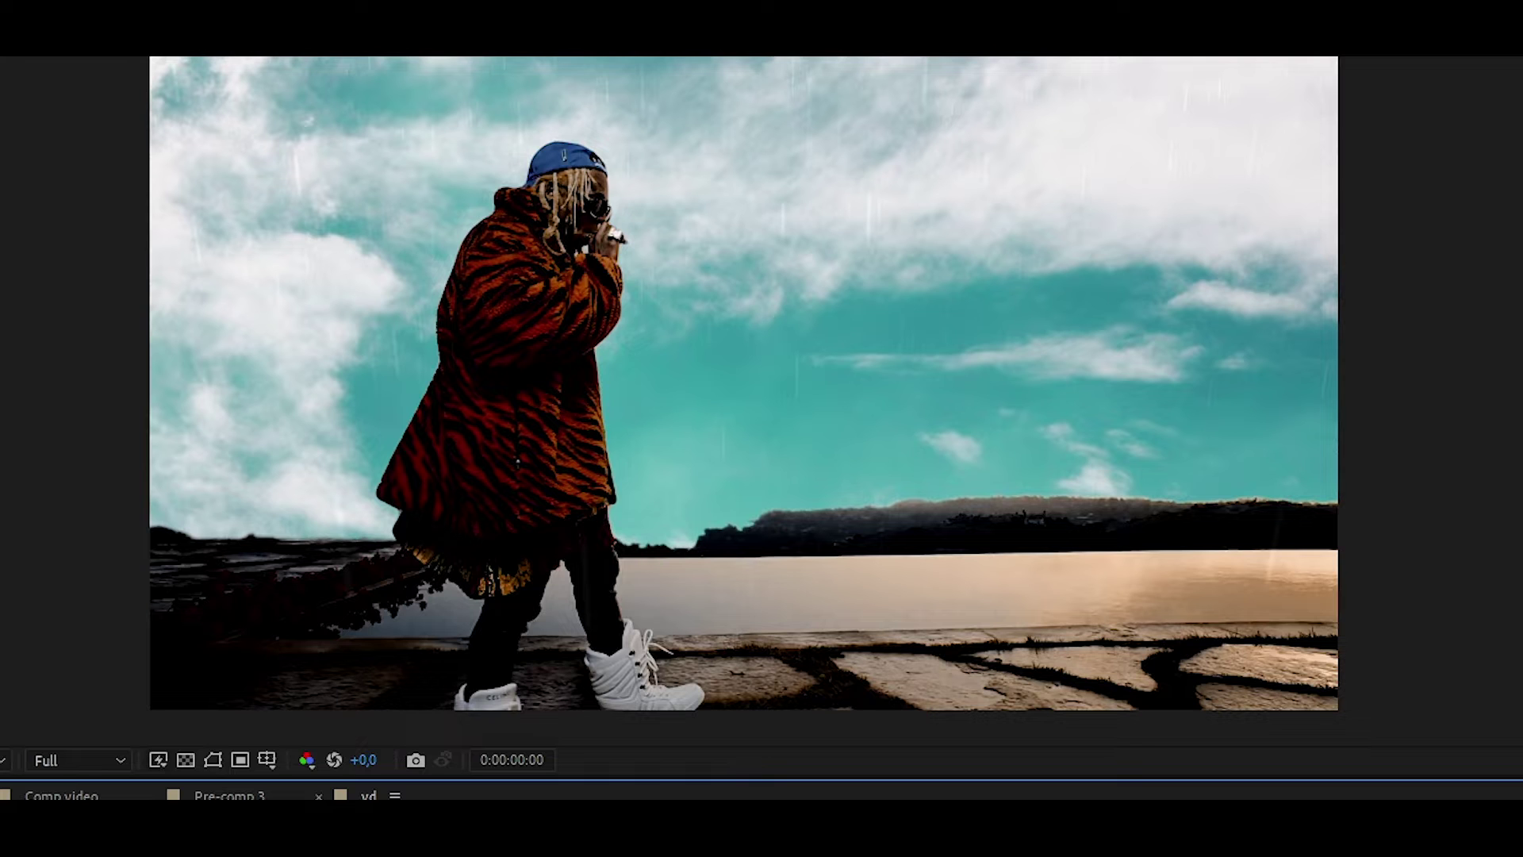
Paint Roto Brush strokes over the man's body, head and right shoe in previeww.avi
key(space)
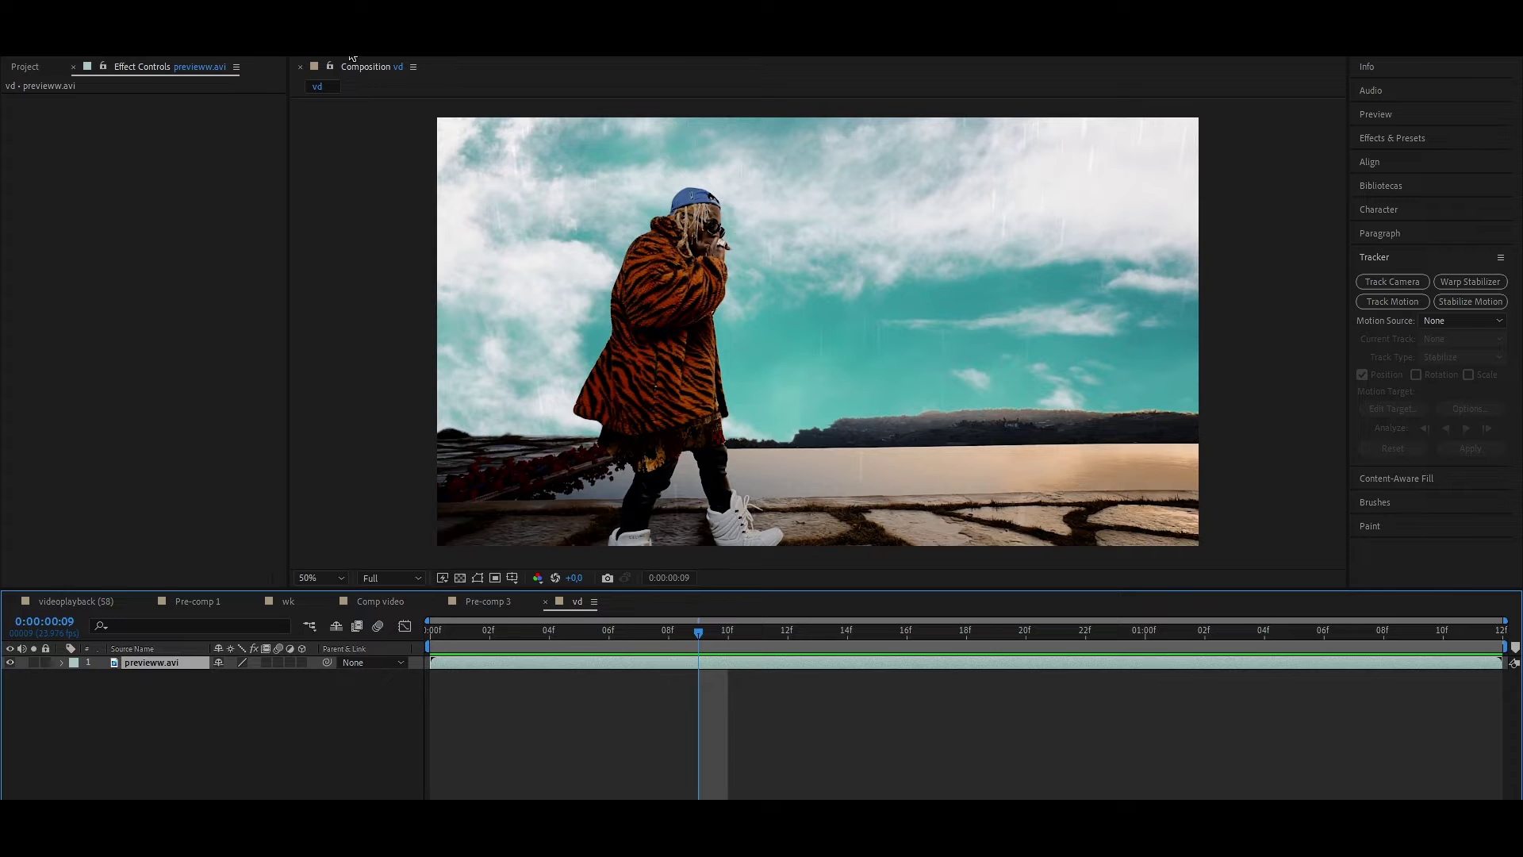
double_click(725, 278)
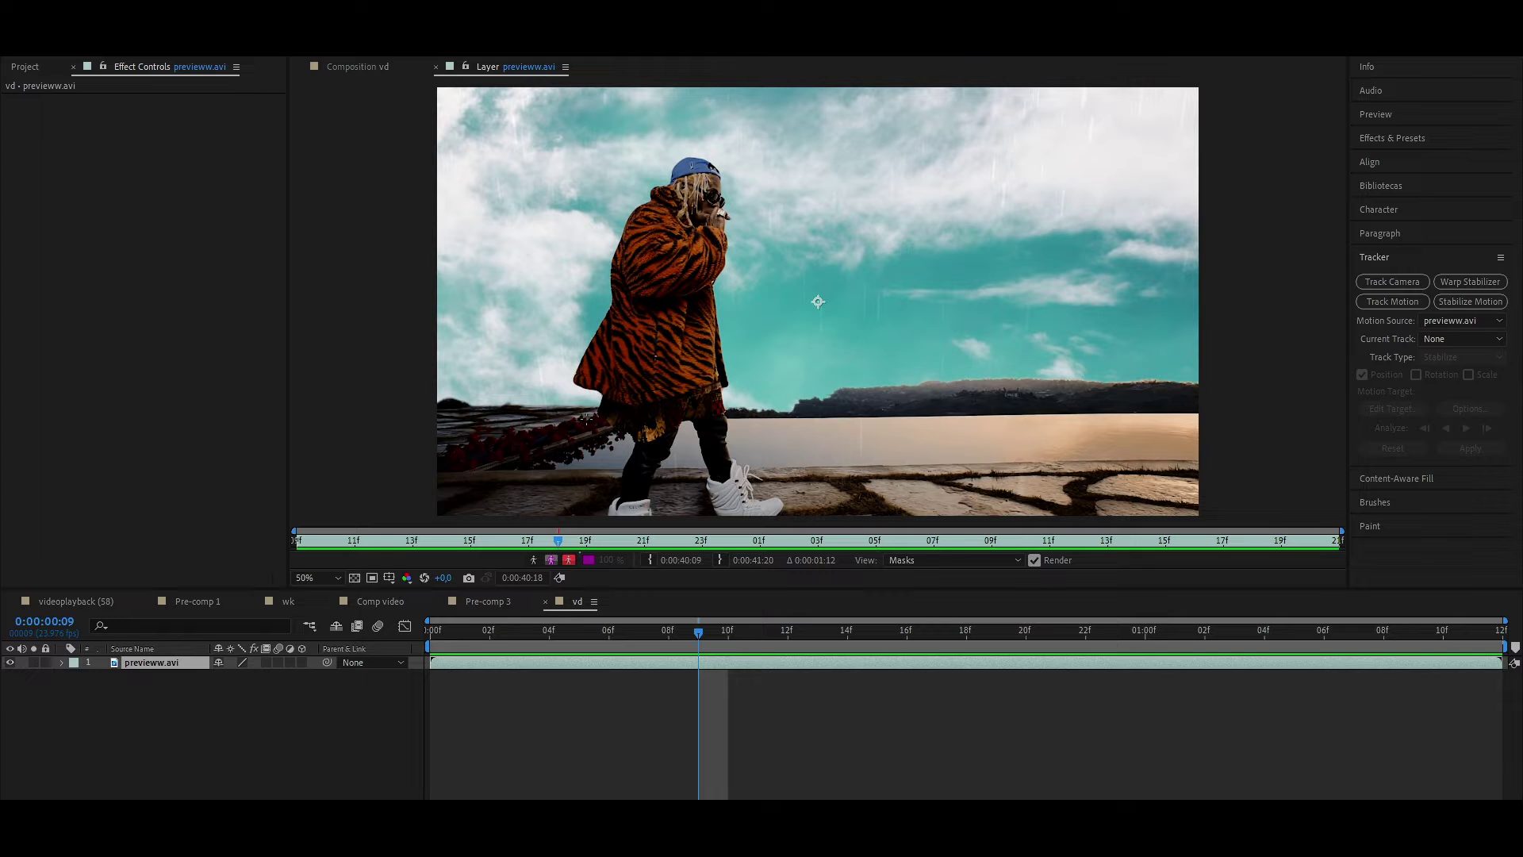
drag(671, 252, 624, 508)
drag(682, 252, 698, 162)
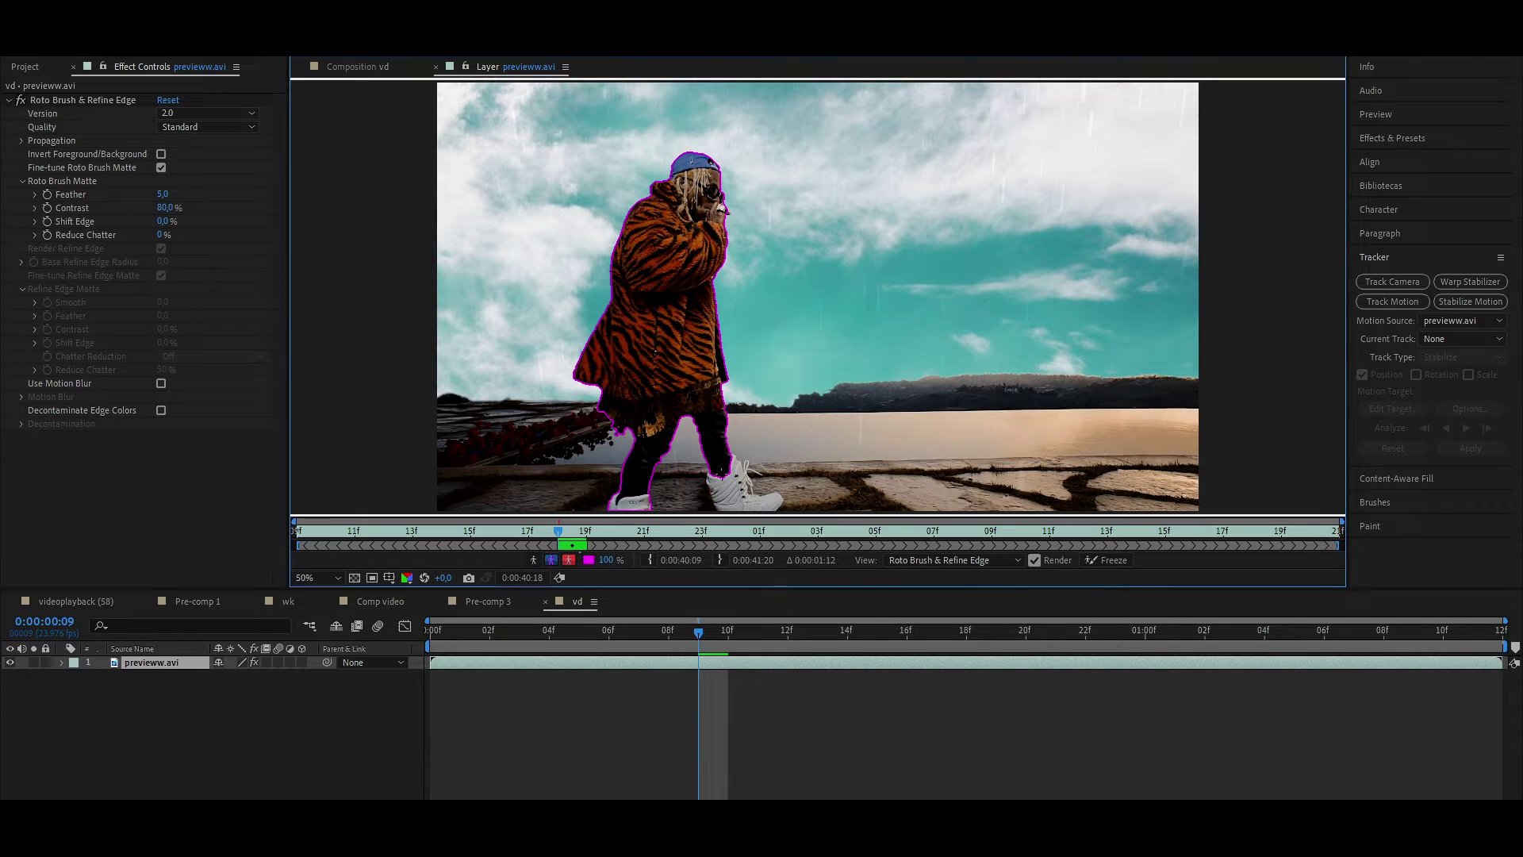
drag(772, 509, 775, 508)
Propagate the man's matte to earlier frames and freeze the 37-frame segmentation
key(Page_Up)
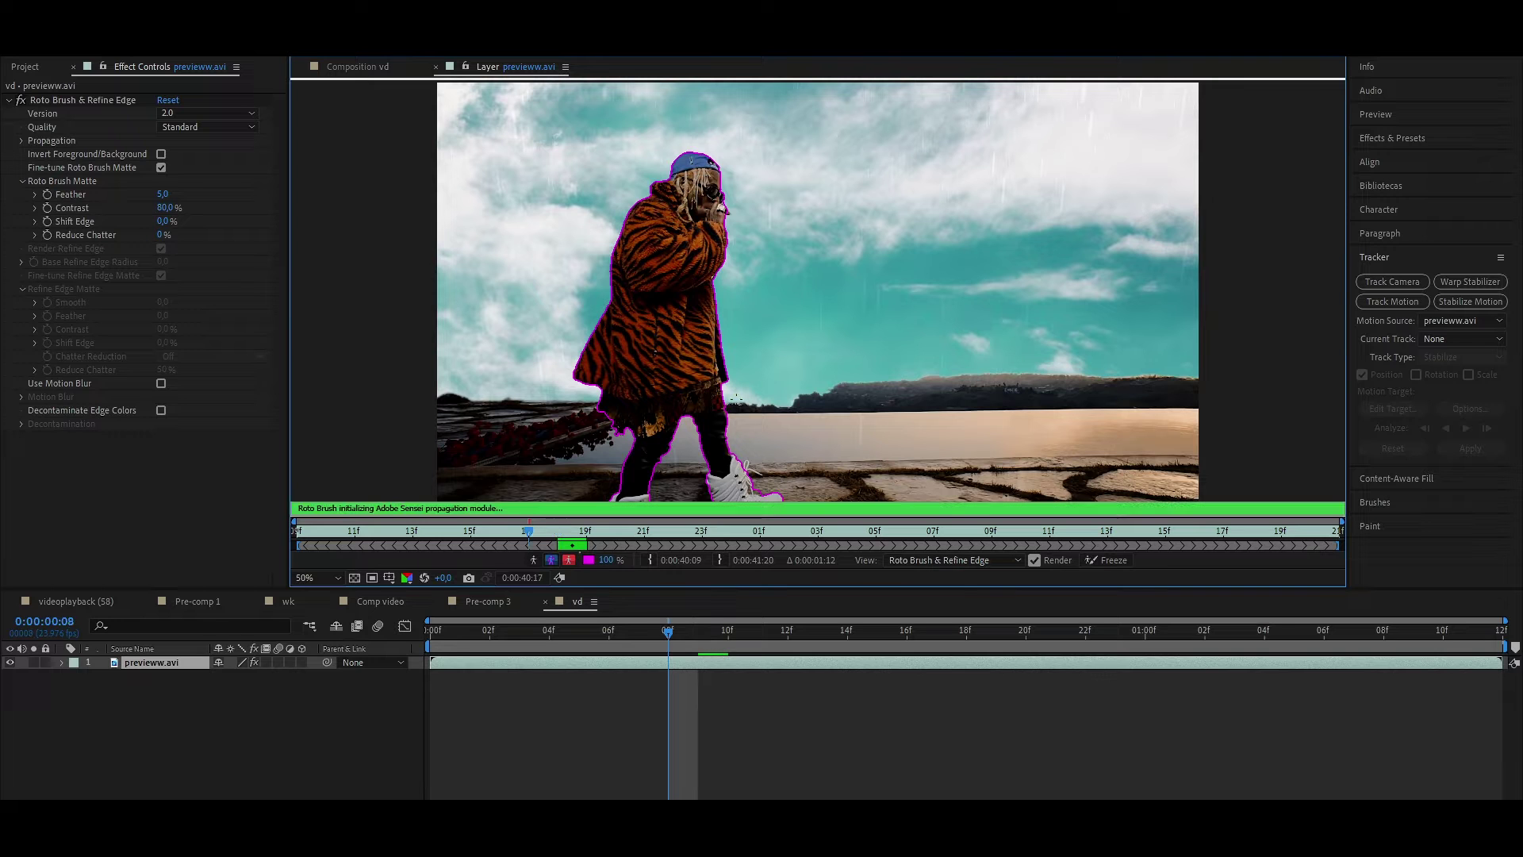
key(Page_Up)
key(Page_Up)
key(Page_Up)
key(Page_Up)
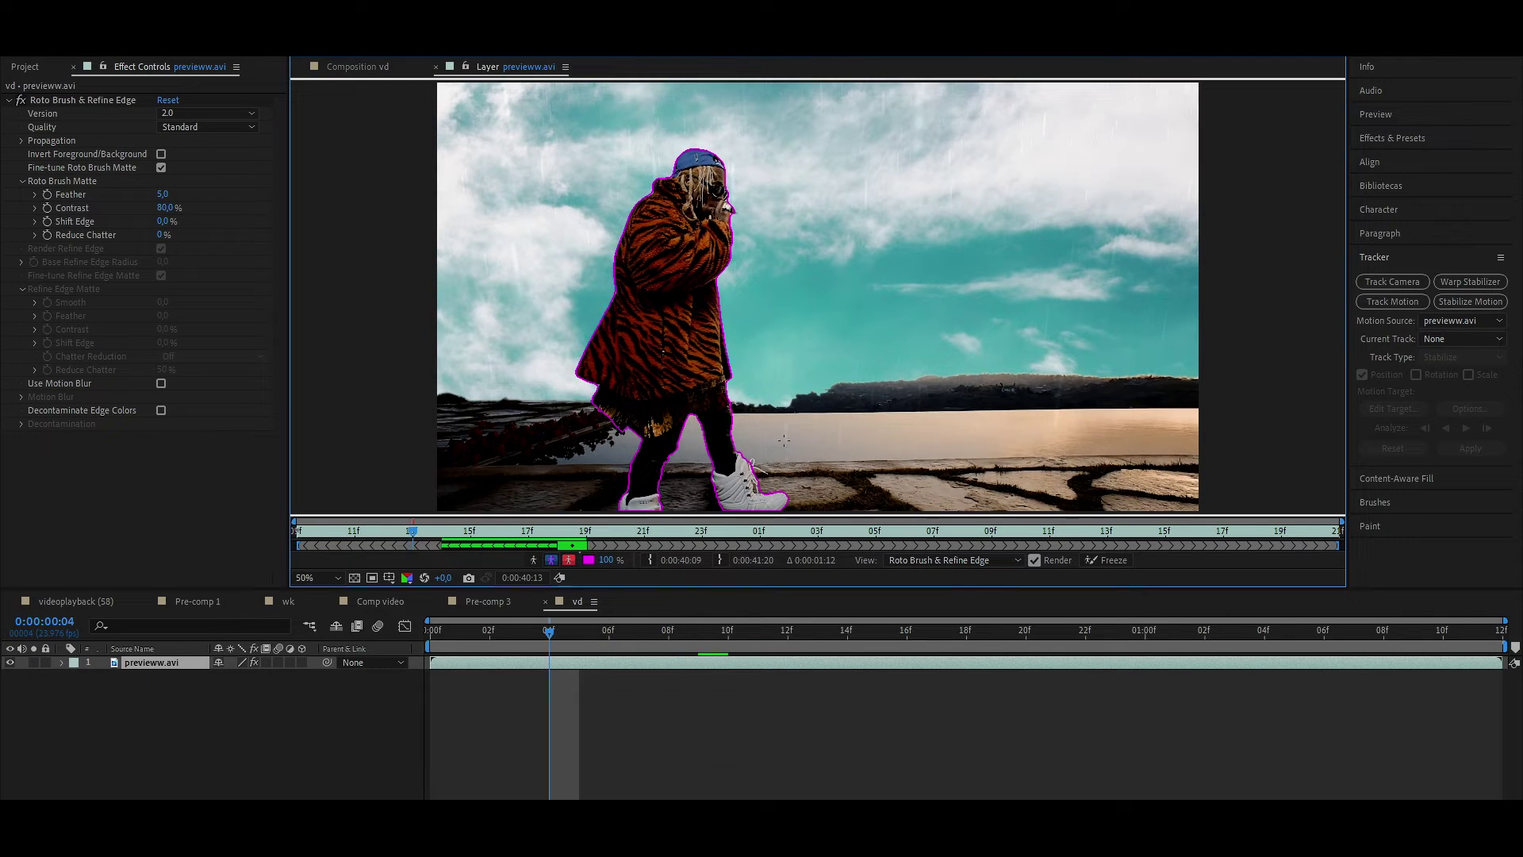
key(Page_Up)
key(Page_Up)
key(Page_Up)
key(Page_Up)
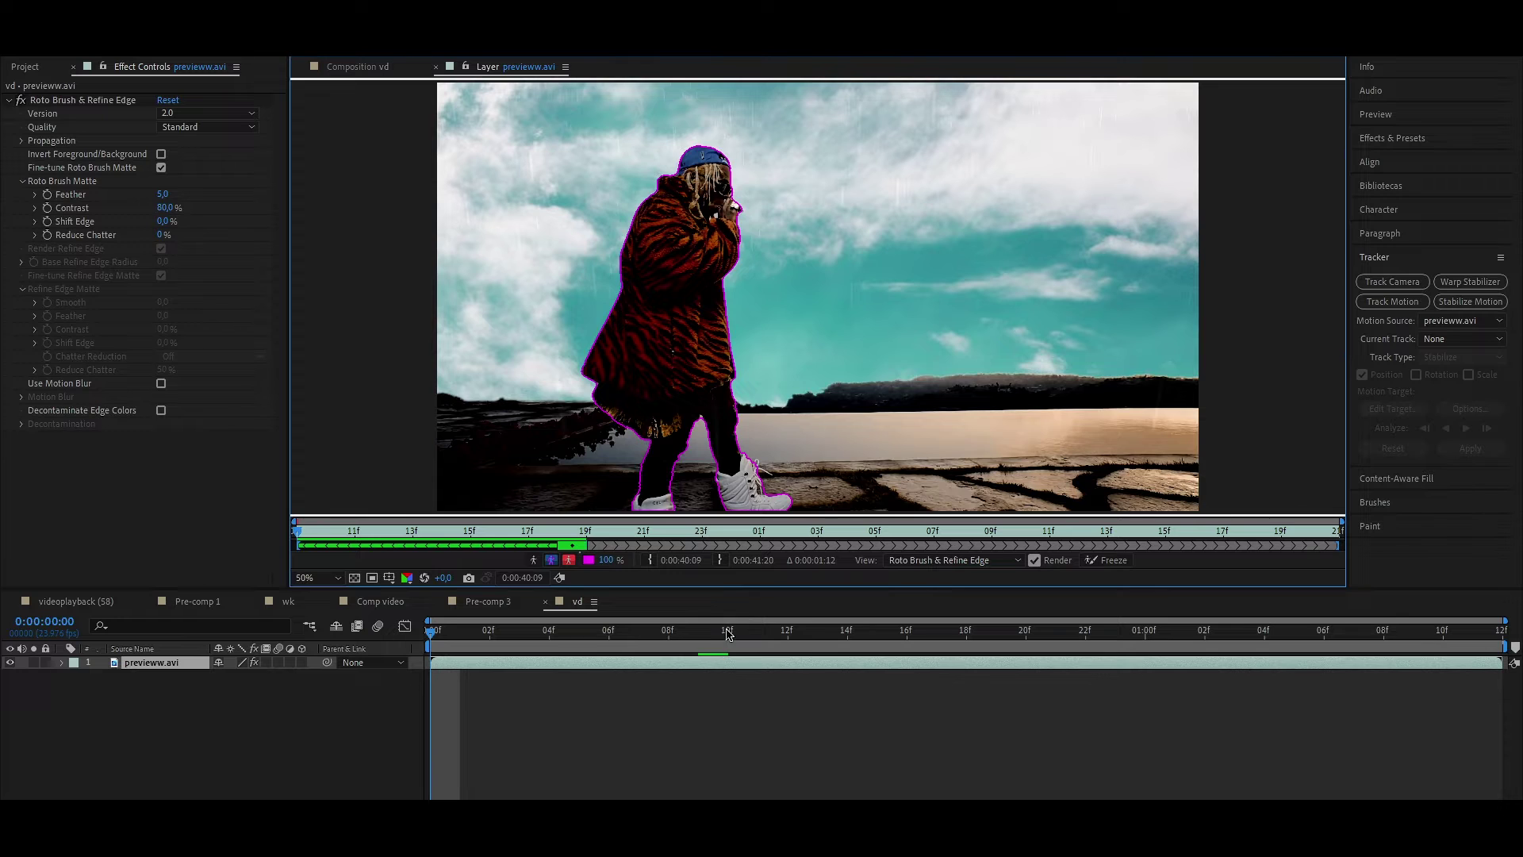
click(1107, 562)
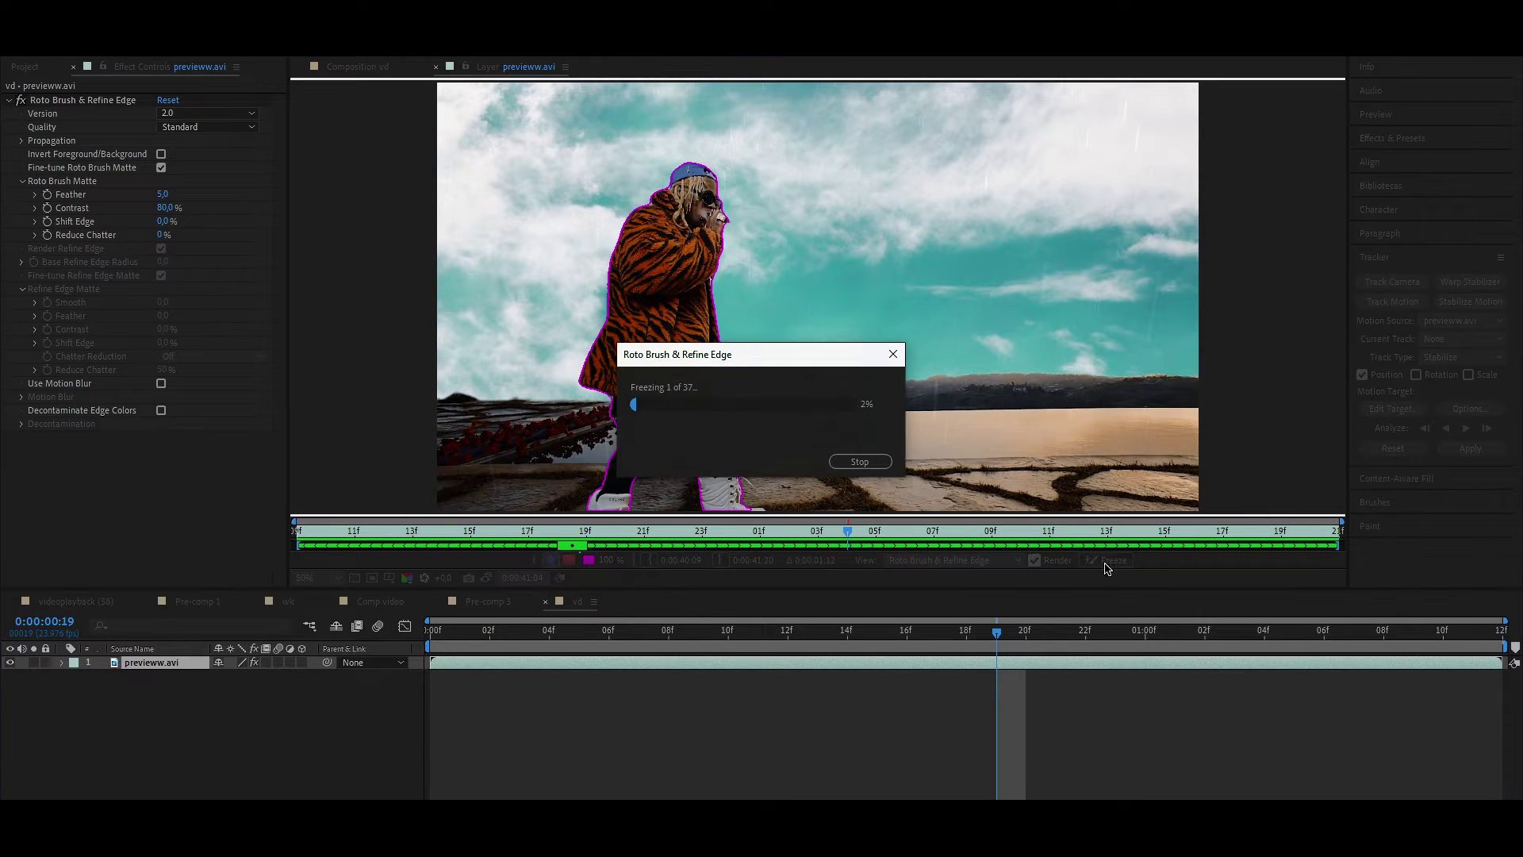
Return to the composition and preview the cut-out man
click(436, 68)
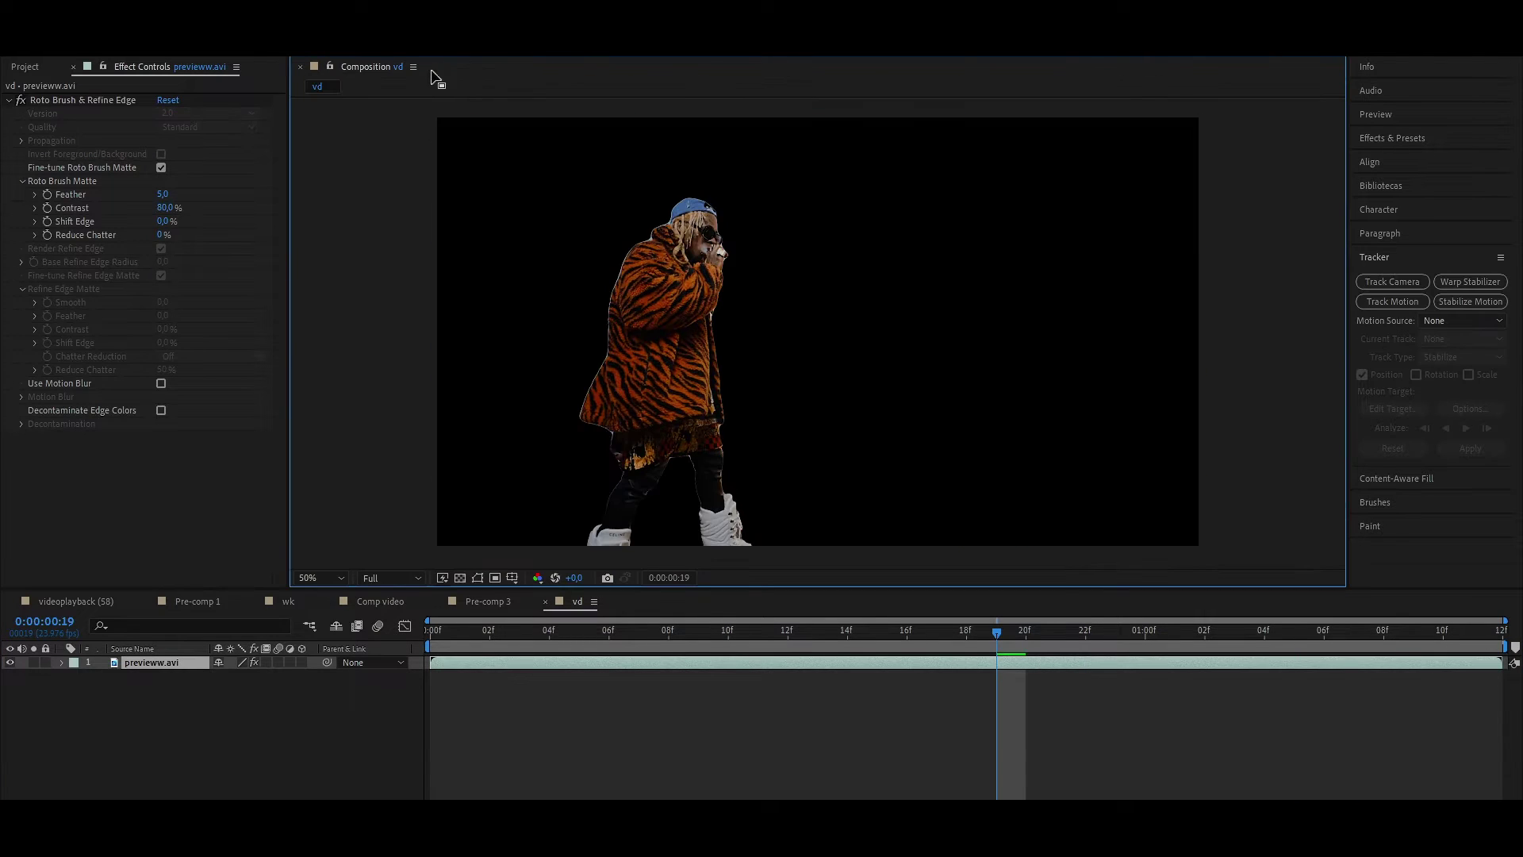
click(789, 660)
key(space)
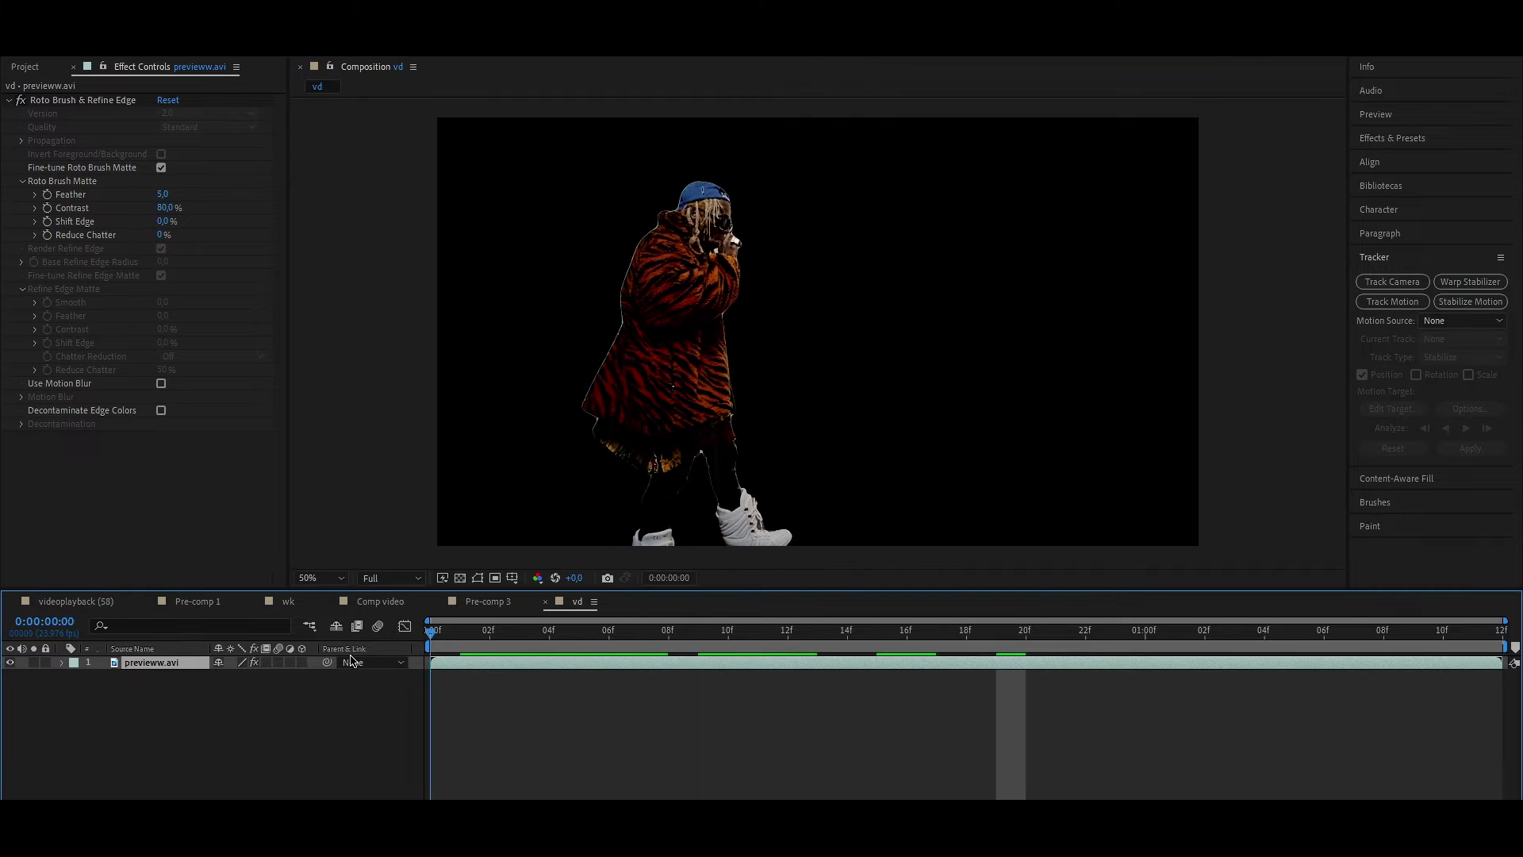
Set the Roto Brush Feather to 18.7 and pull Shift Edge inward
click(166, 194)
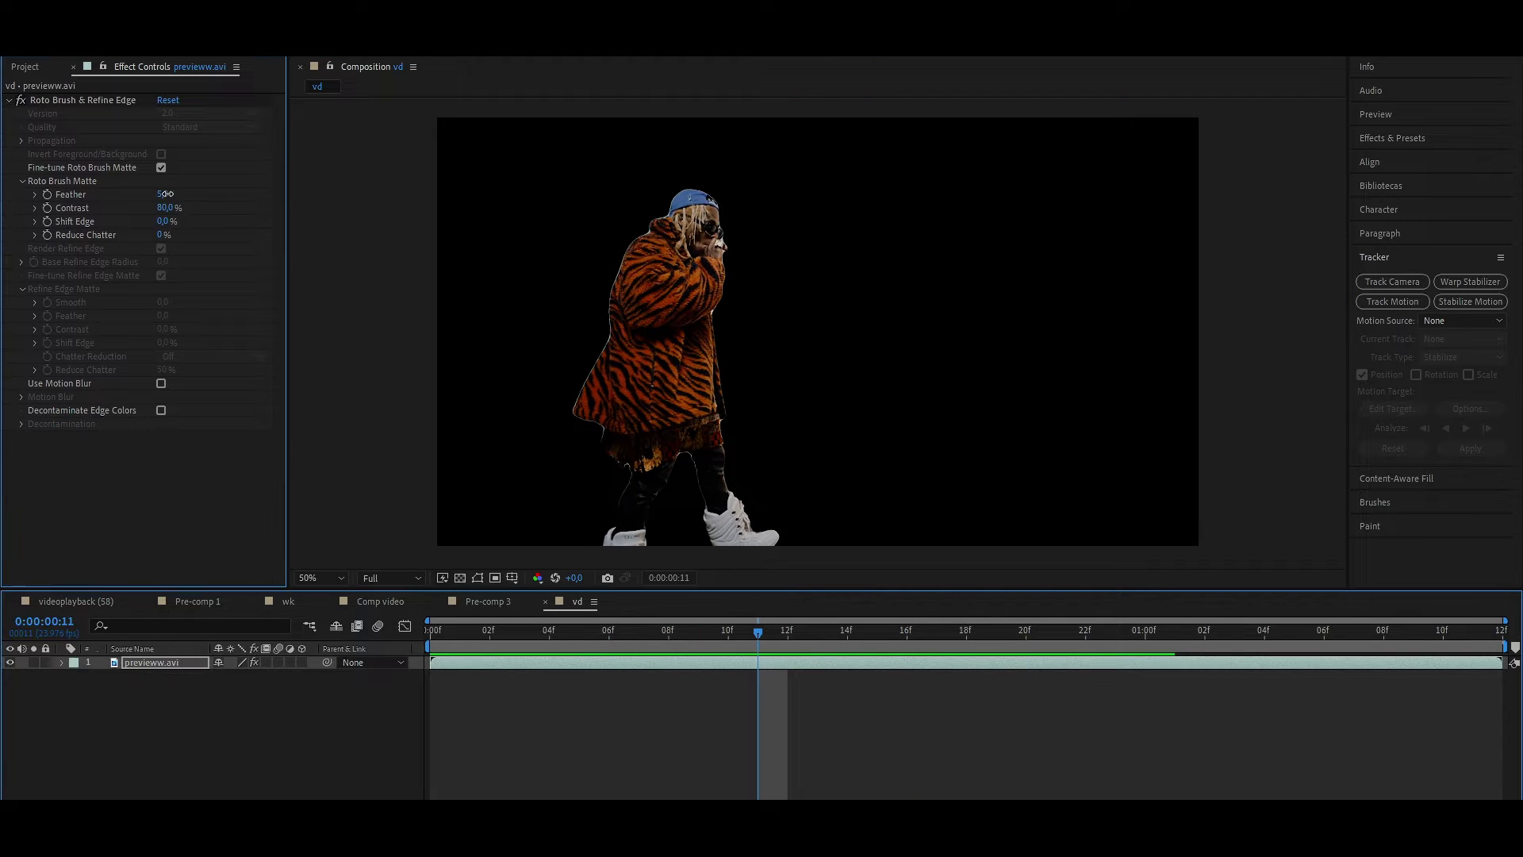
drag(167, 193, 211, 195)
drag(314, 203, 262, 203)
drag(166, 222, 156, 225)
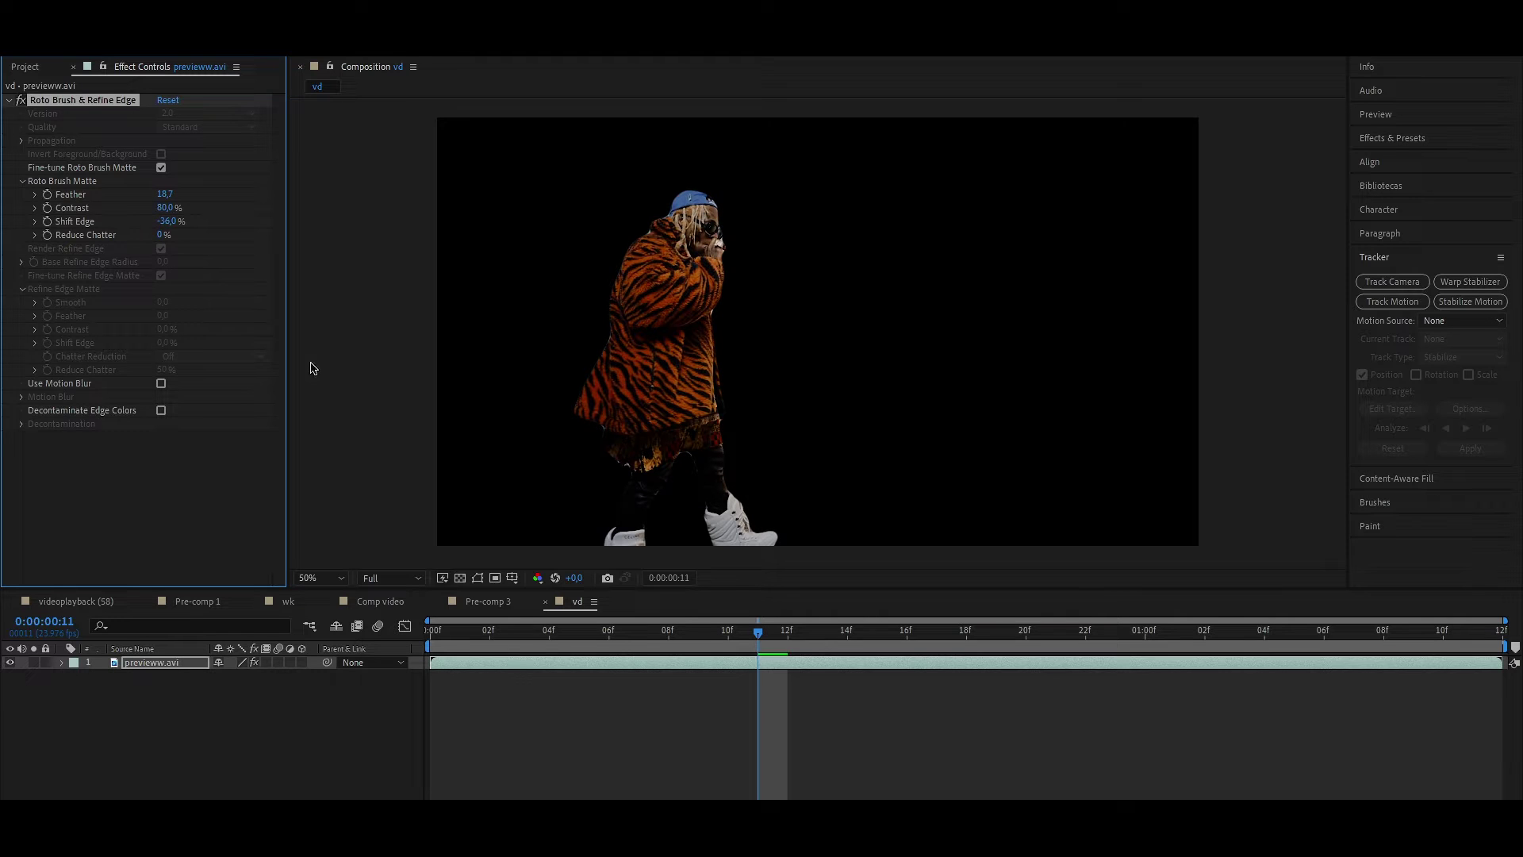
drag(759, 642, 627, 666)
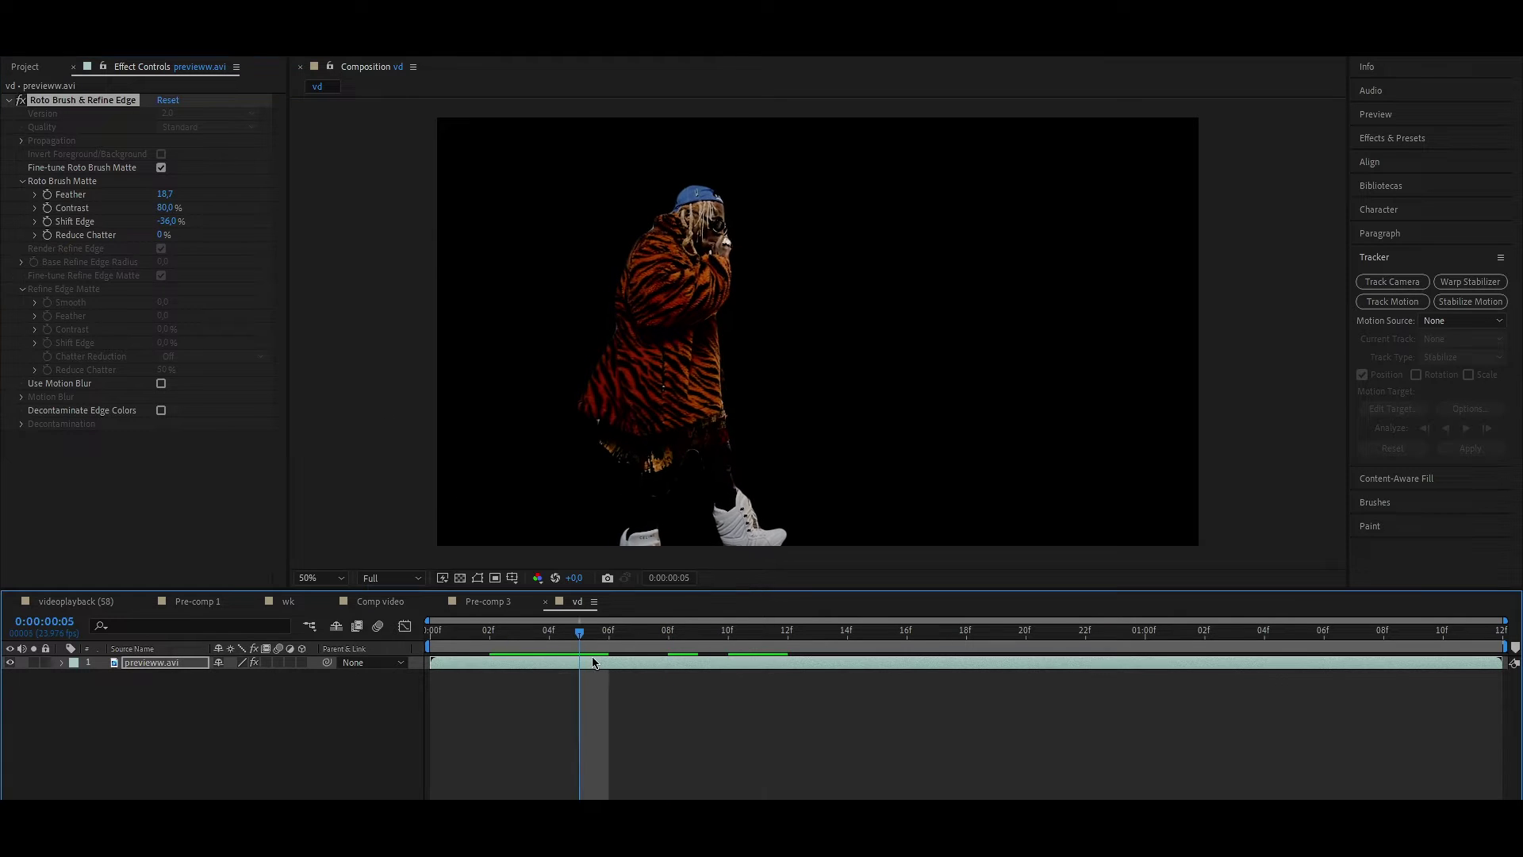
Duplicate the footage layer and delete the Roto Brush from the lower copy
key(ctrl+d)
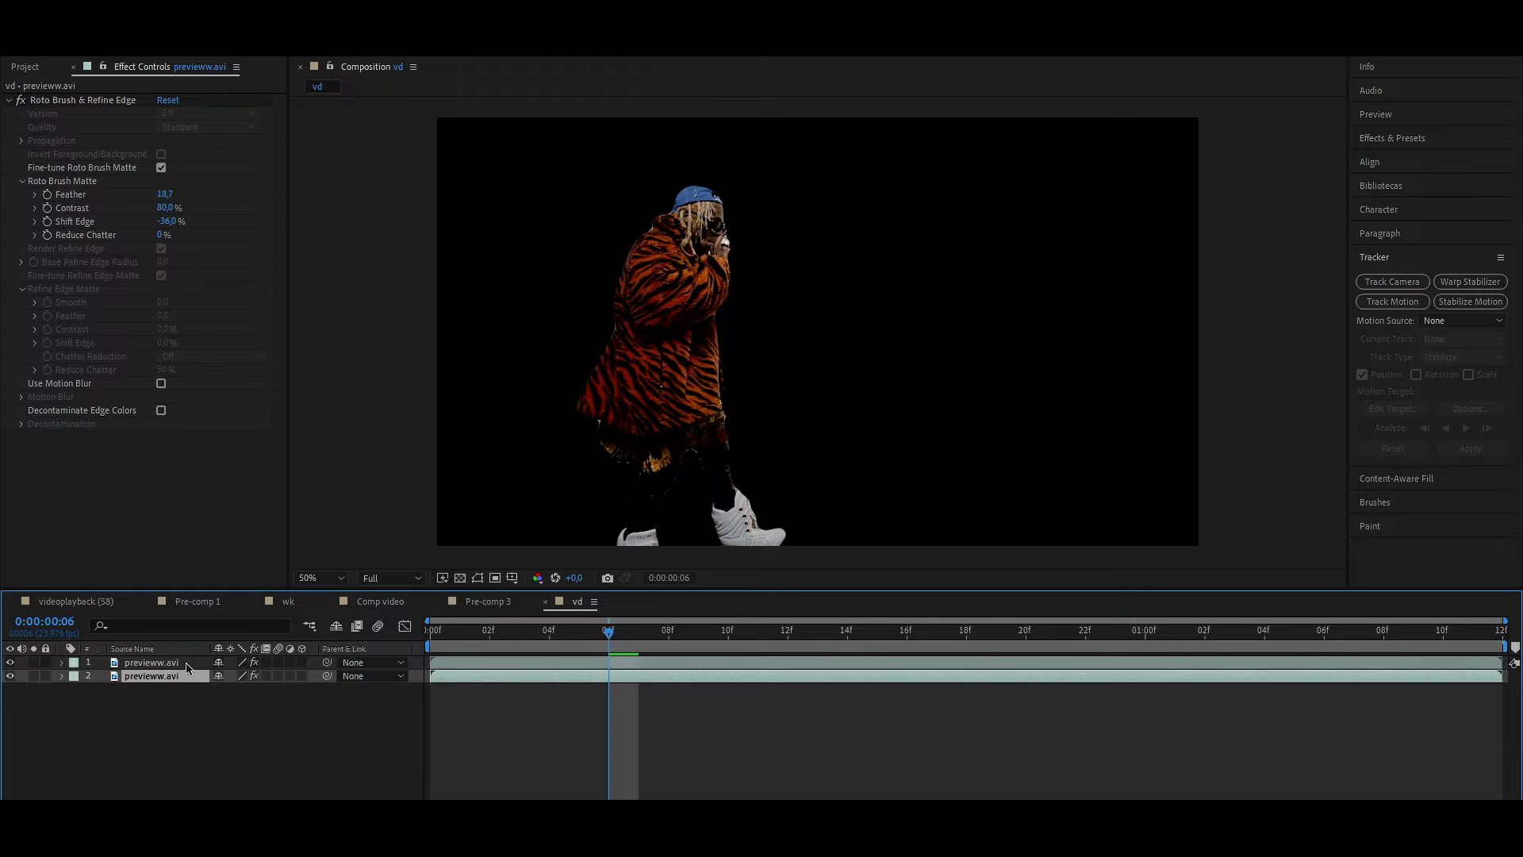
click(79, 101)
key(Delete)
Toggle the background copy on and off to compare, then preview the composition
key(Page_Up)
key(Page_Up)
key(Page_Up)
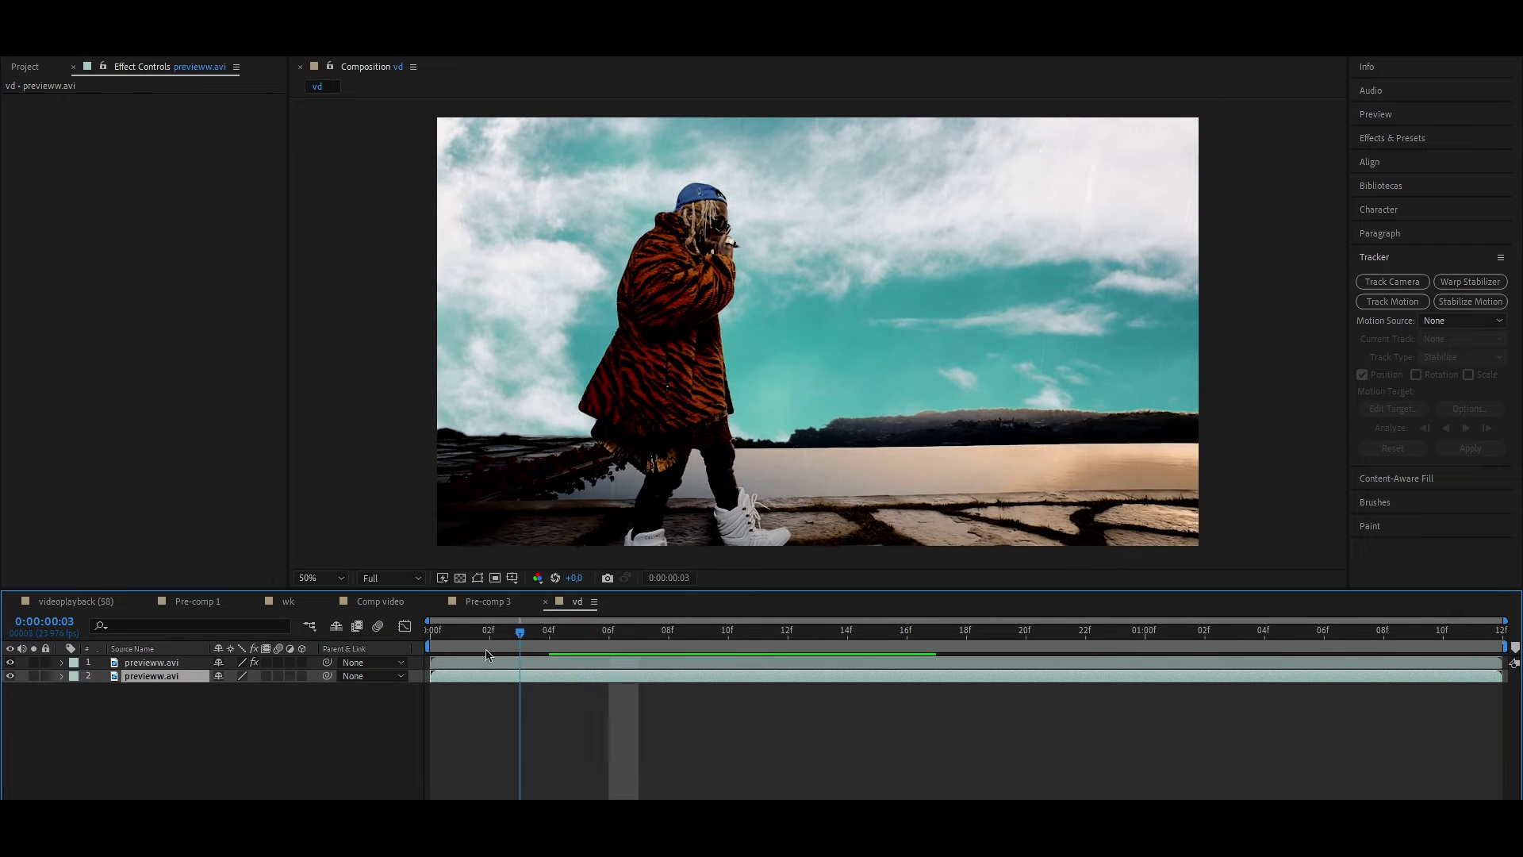
key(Page_Up)
click(10, 676)
click(10, 676)
click(10, 676)
click(10, 676)
click(10, 676)
click(11, 676)
click(458, 639)
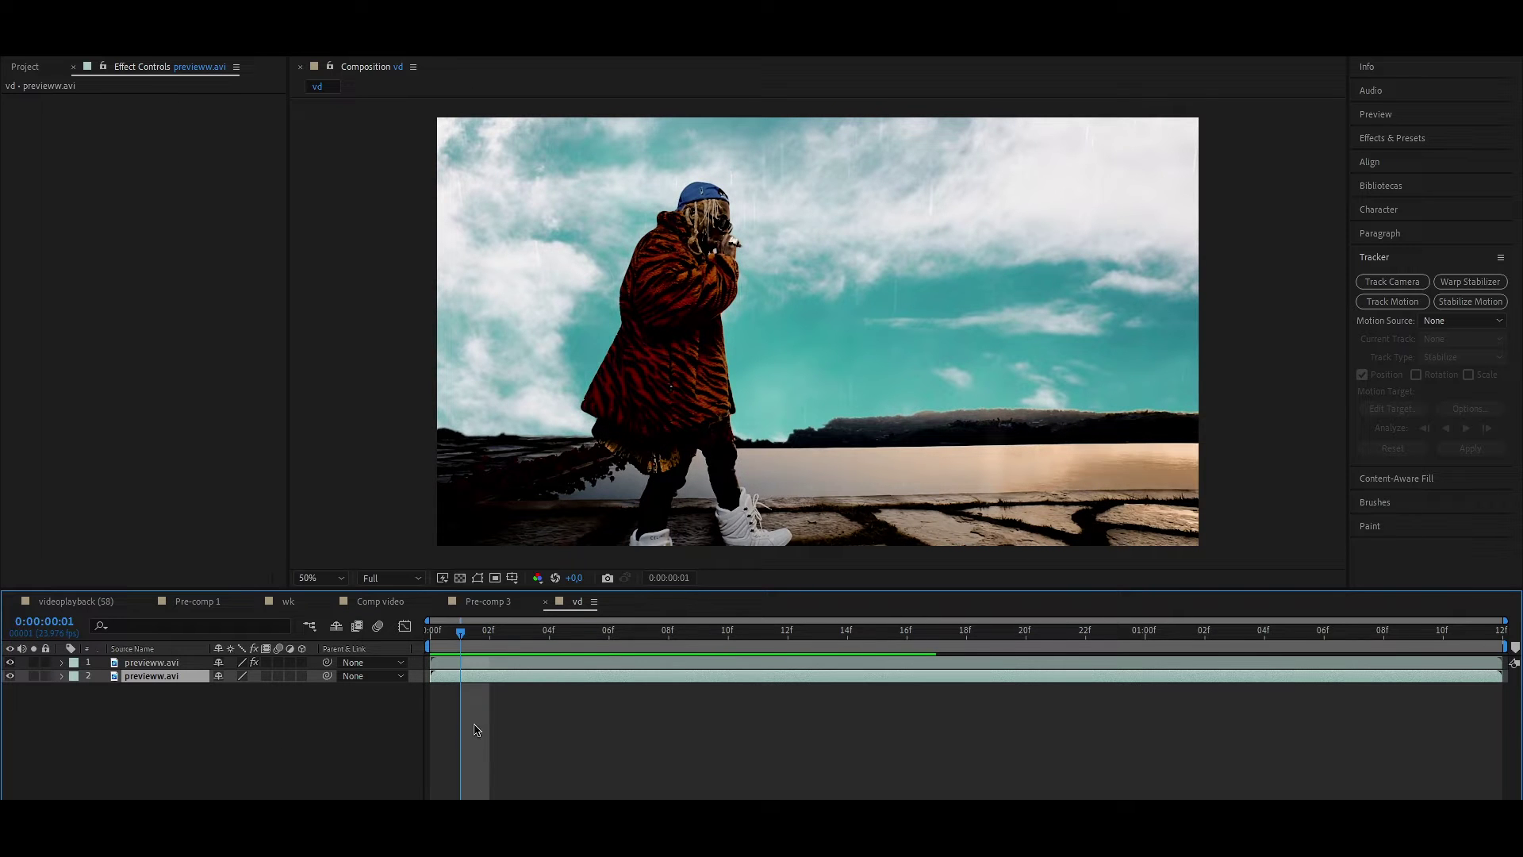
click(340, 724)
key(space)
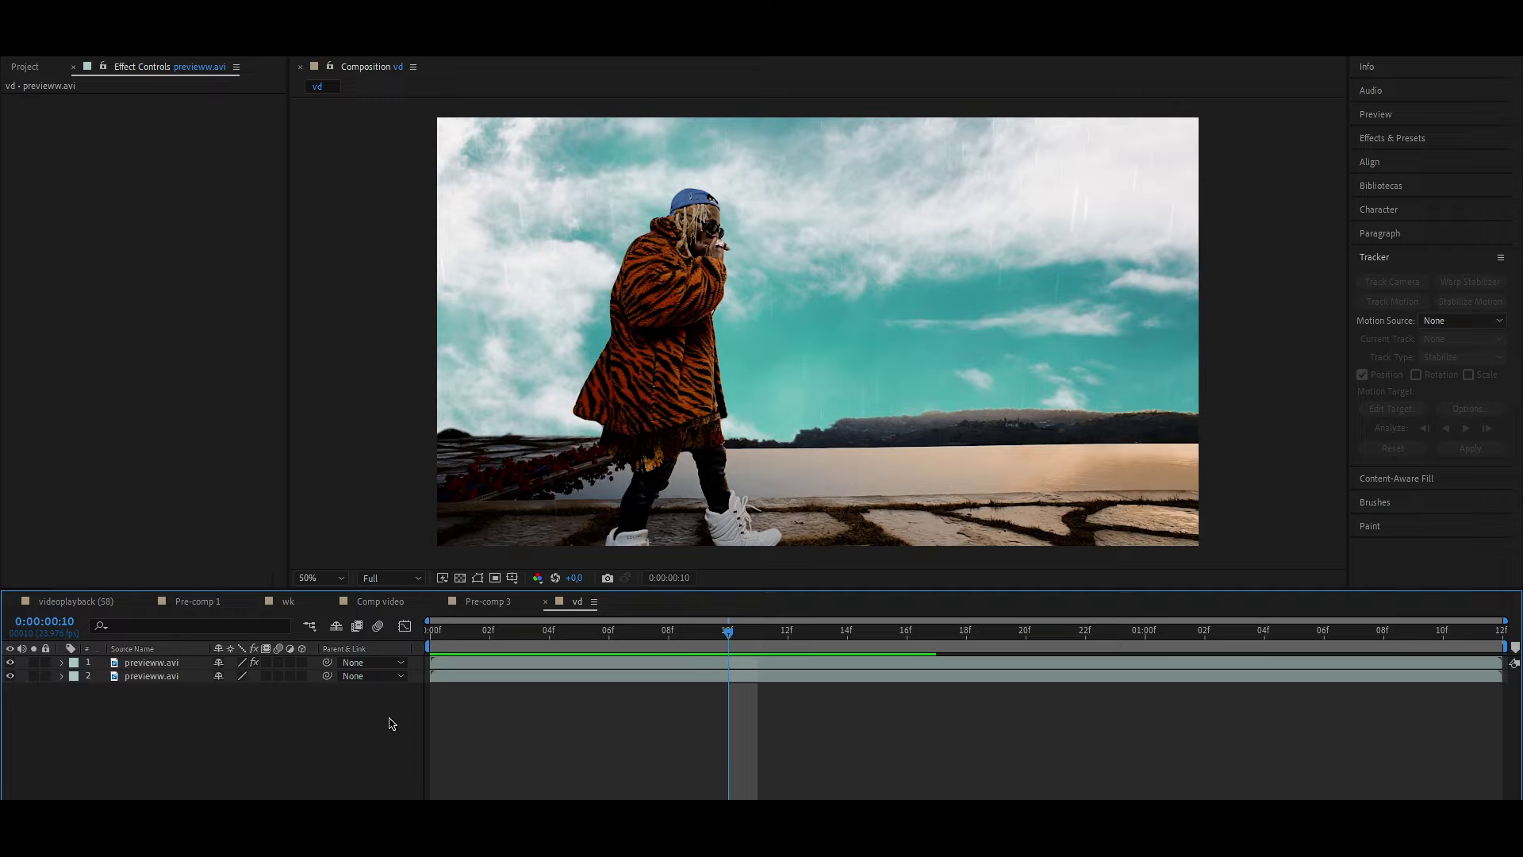
Create a new solid layer named e3d
key(ctrl+y)
text(e)
click(898, 572)
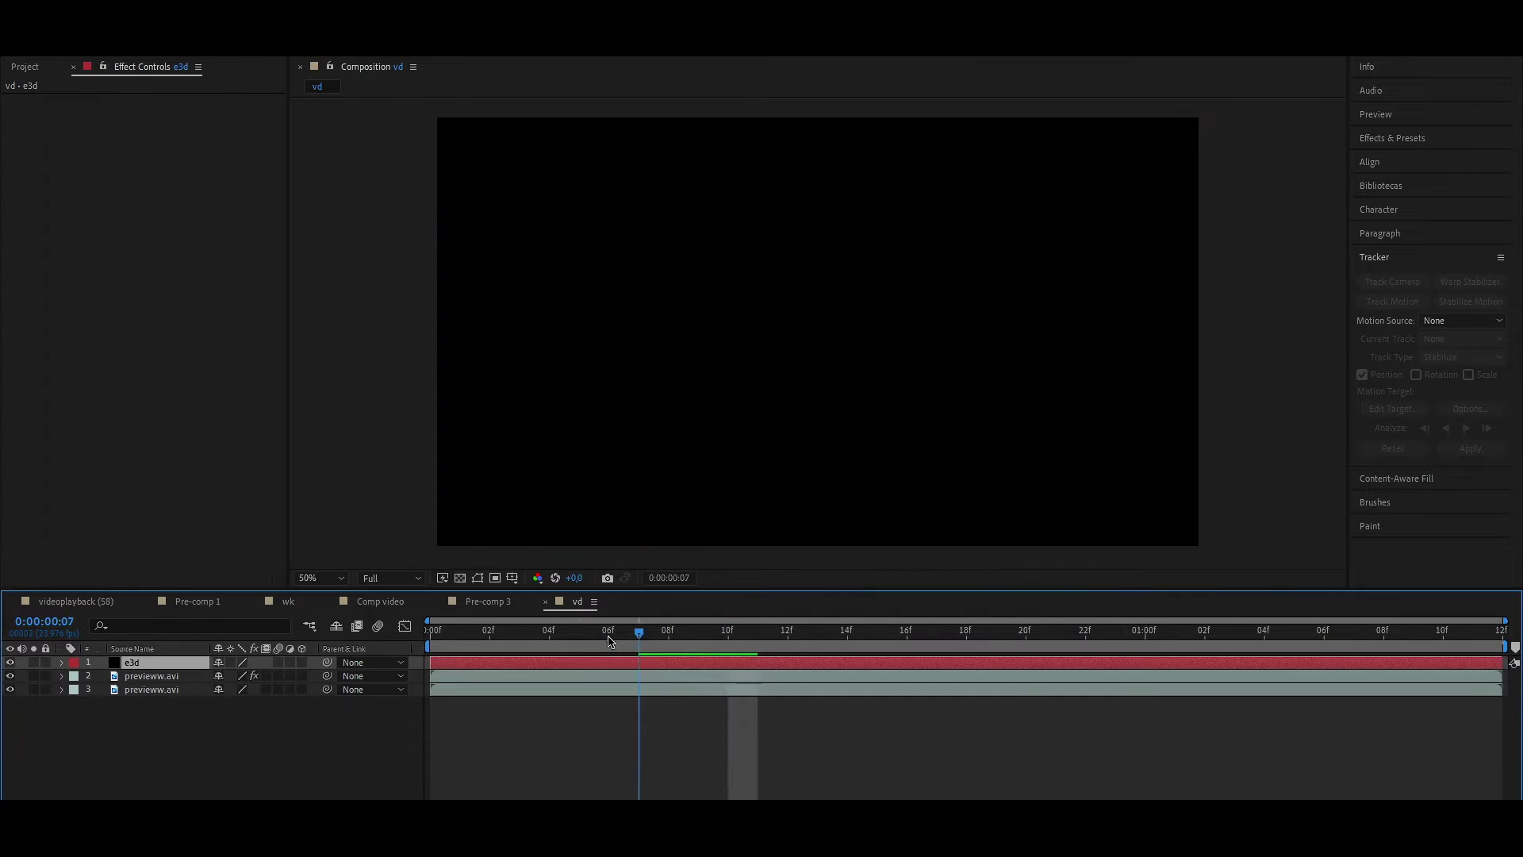
Apply the Element effect to the e3d solid
click(627, 633)
key(ctrl+space)
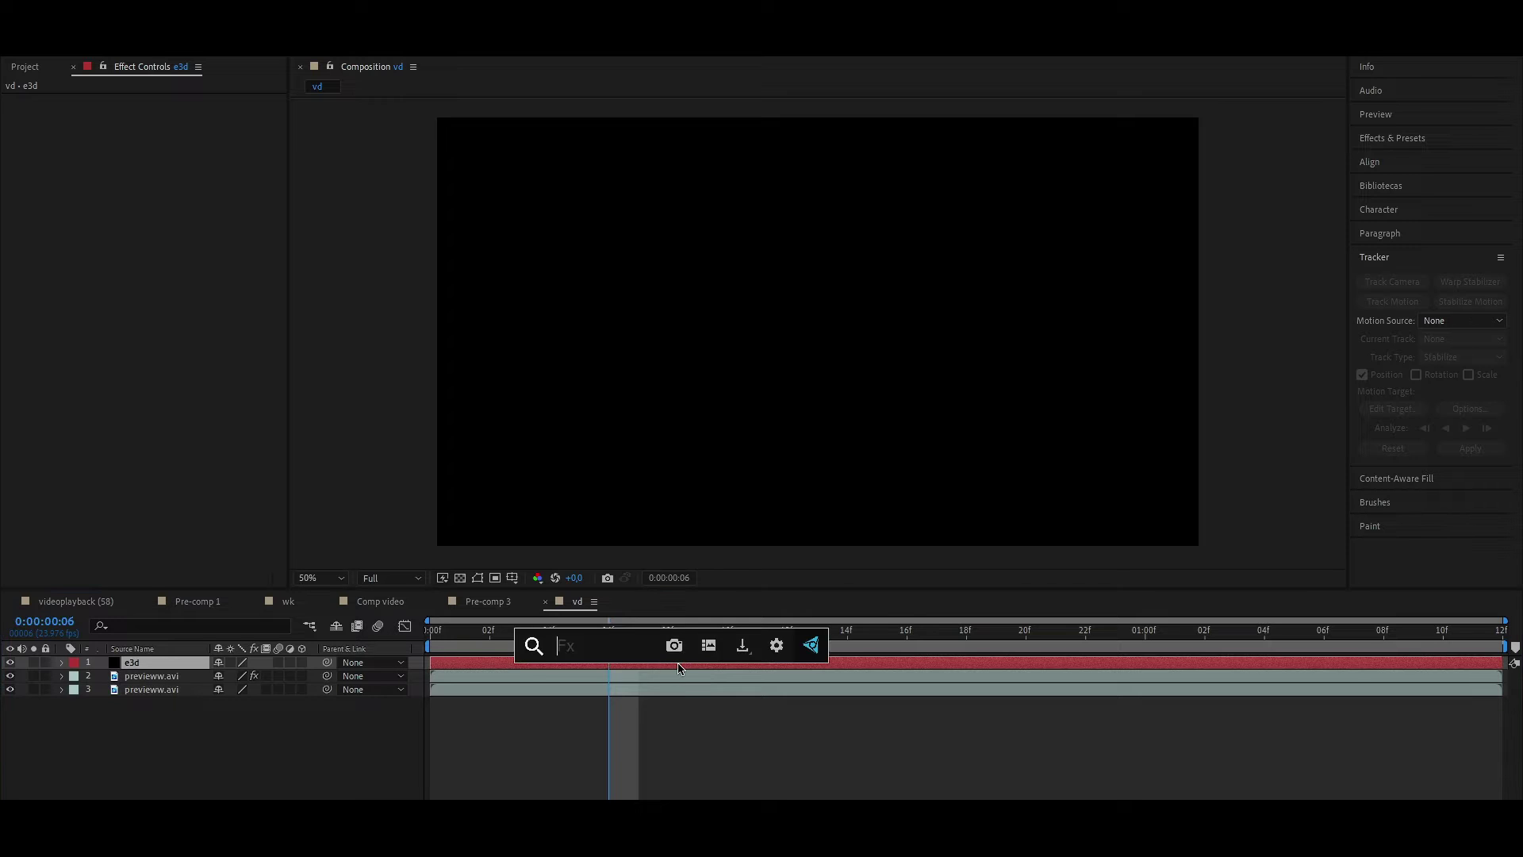
text(ele)
key(Return)
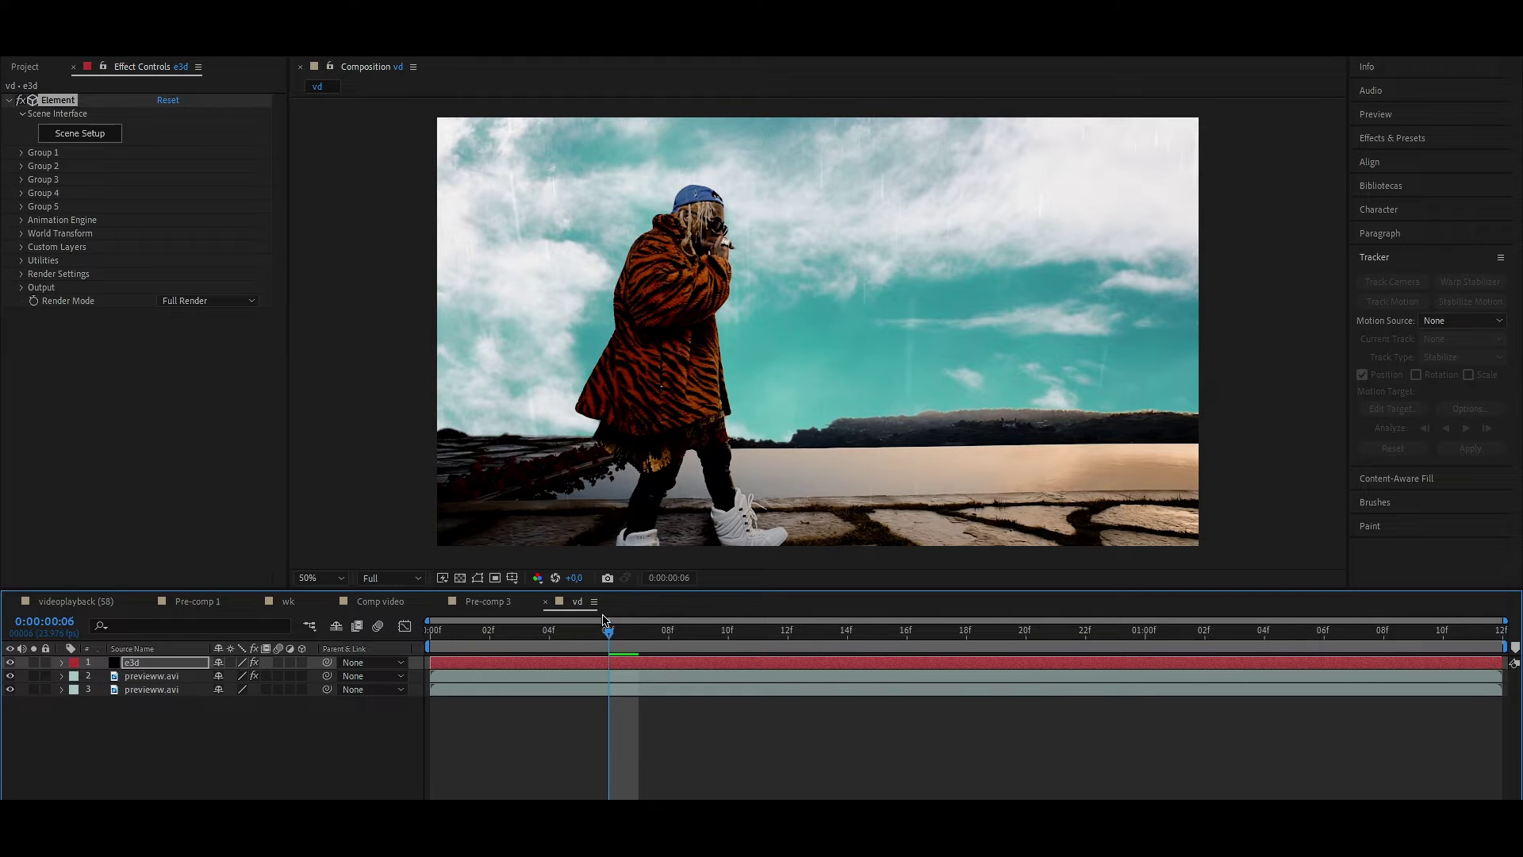
click(80, 134)
Import the Cliff_Rock OBJ model into the Element 3D scene
click(87, 137)
click(45, 60)
double_click(273, 167)
click(870, 571)
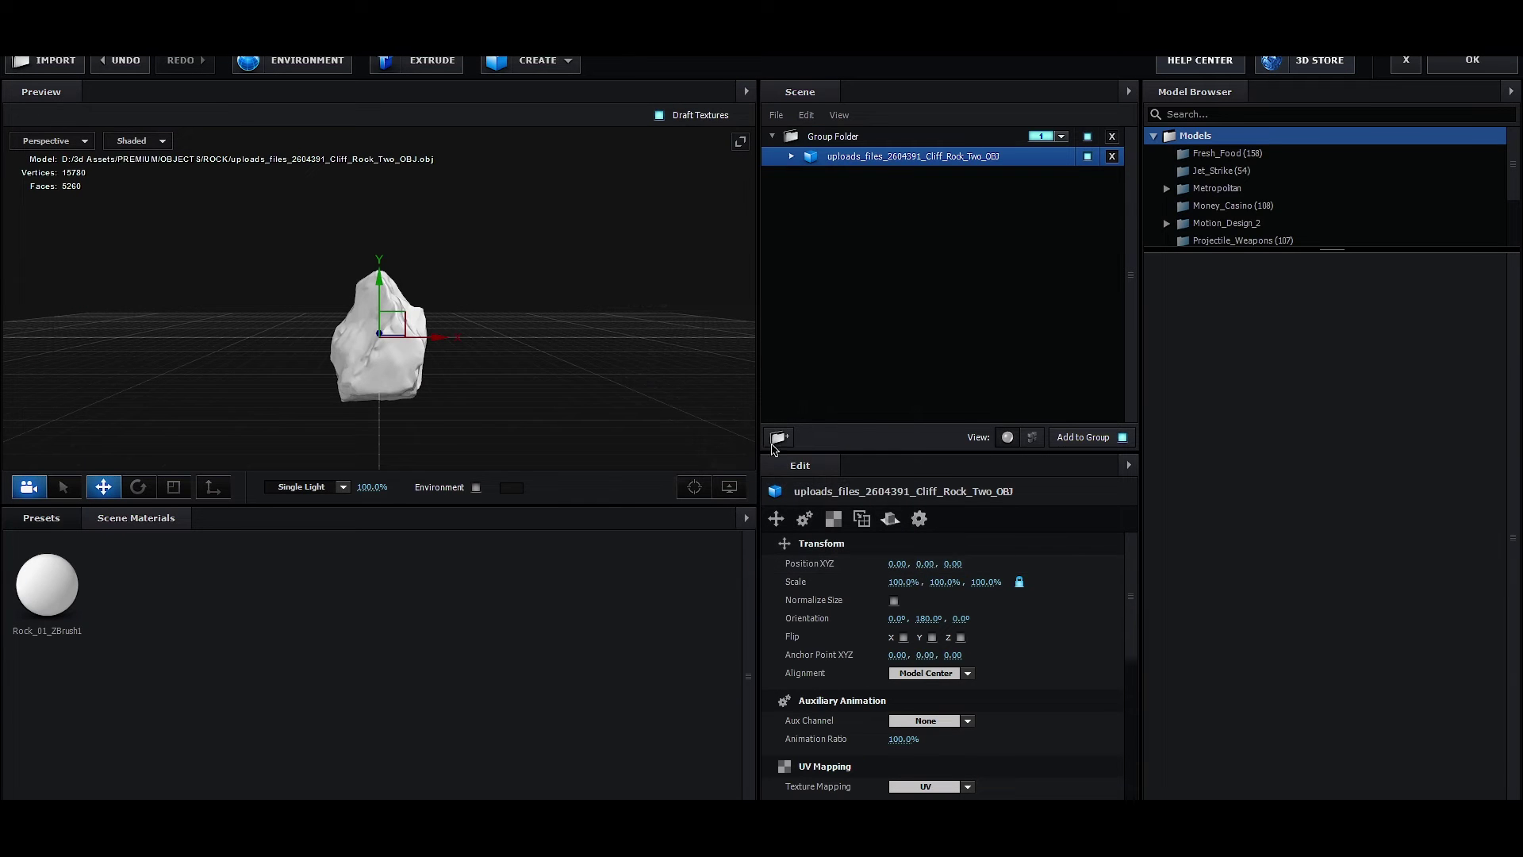
Give the rock the gold material preset and return to the composition
click(42, 517)
scroll(453, 666, down, 3)
click(792, 156)
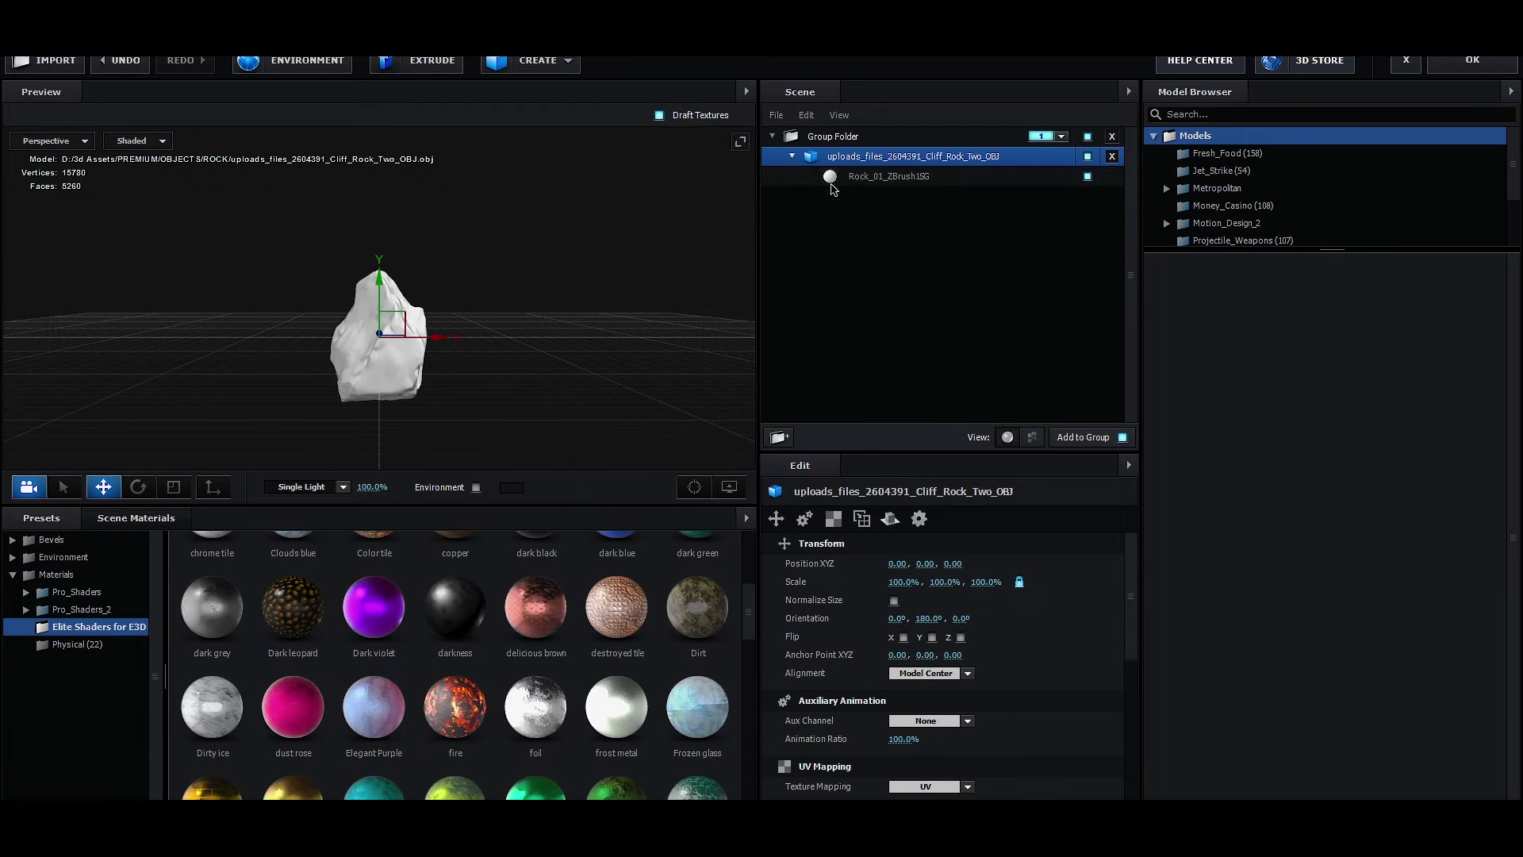
click(813, 176)
scroll(452, 634, down, 1)
click(374, 595)
click(223, 700)
mouse_move(317, 373)
mouse_down()
mouse_move(367, 379)
mouse_move(252, 415)
mouse_up()
click(1472, 60)
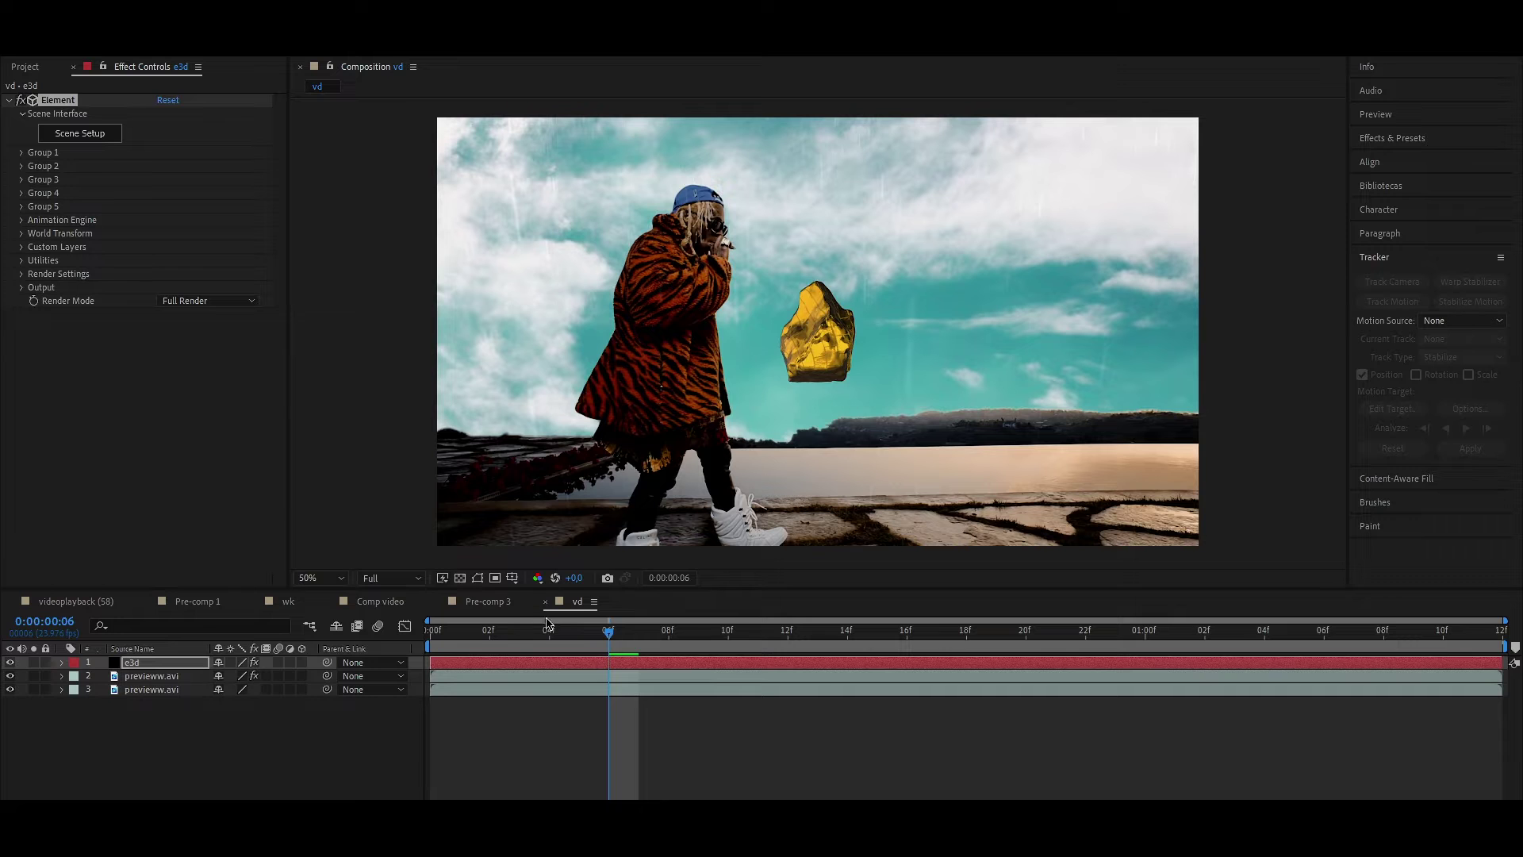
Set Group 1's Particle Count to 6
drag(616, 649, 502, 649)
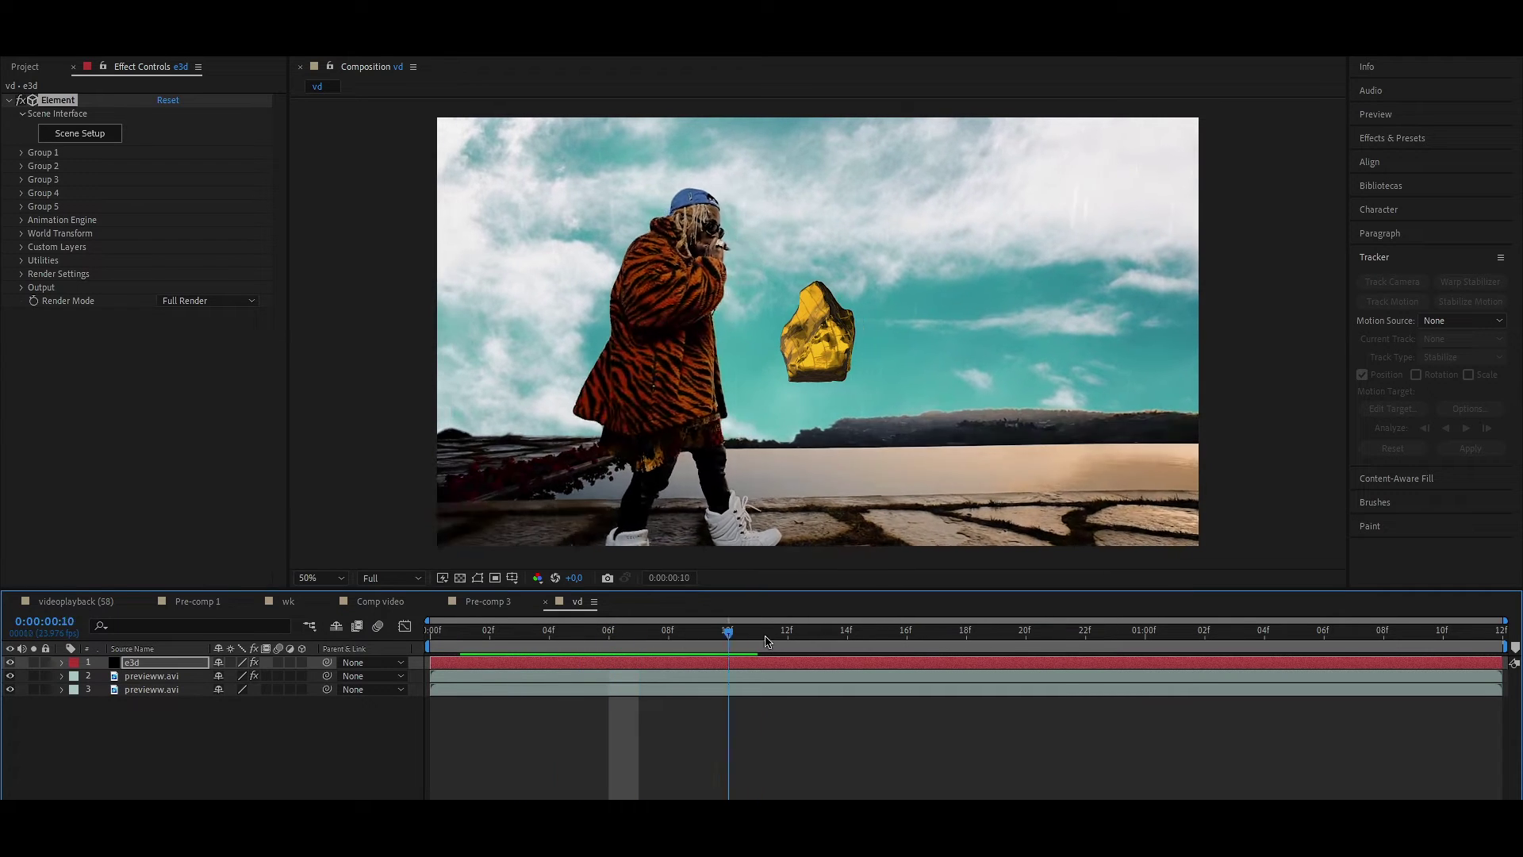
key(space)
click(23, 154)
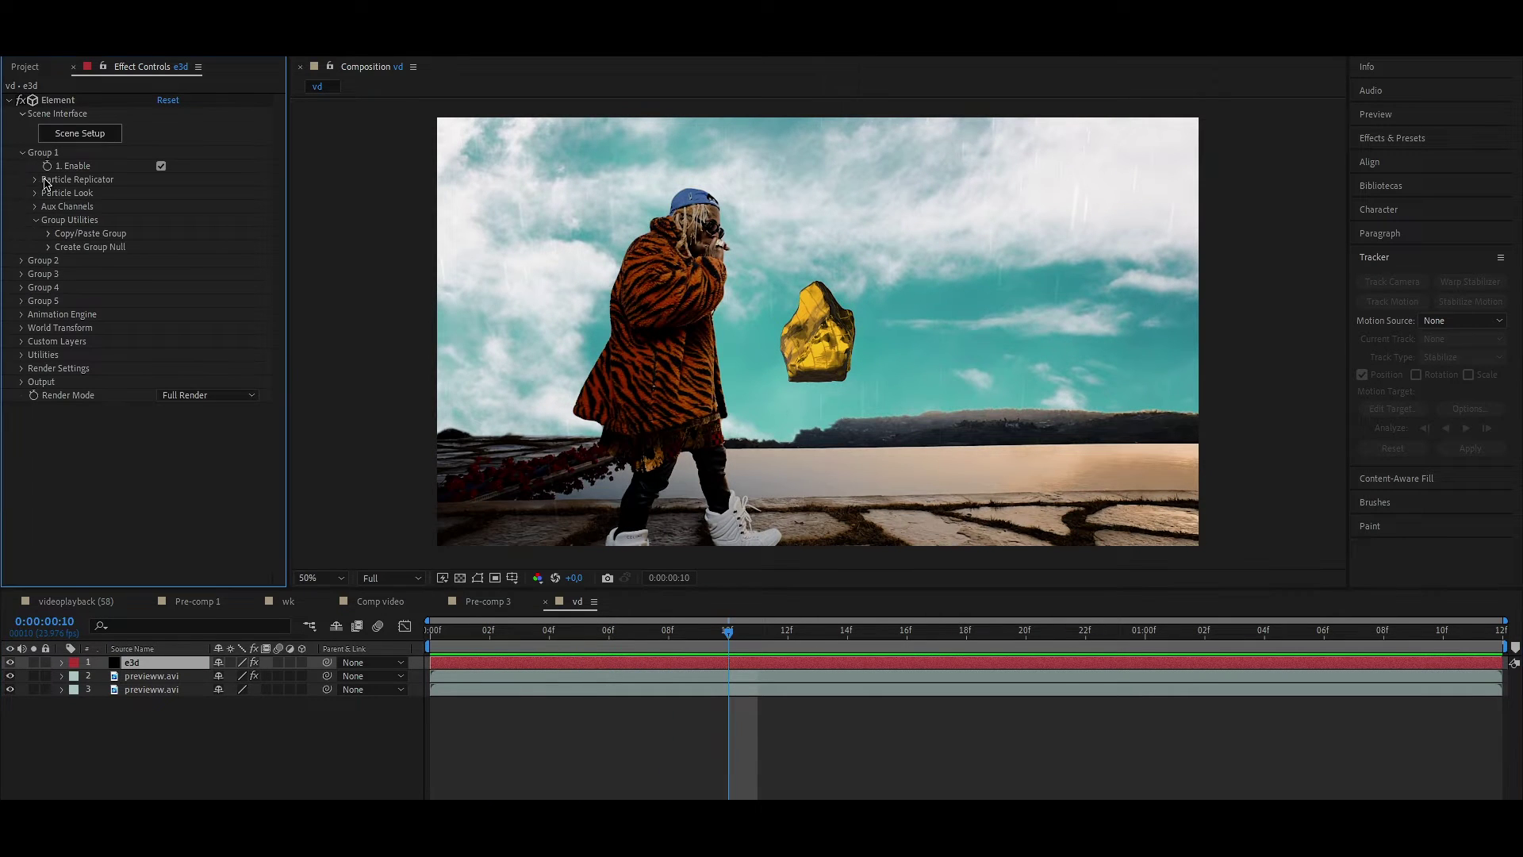
click(35, 179)
click(164, 193)
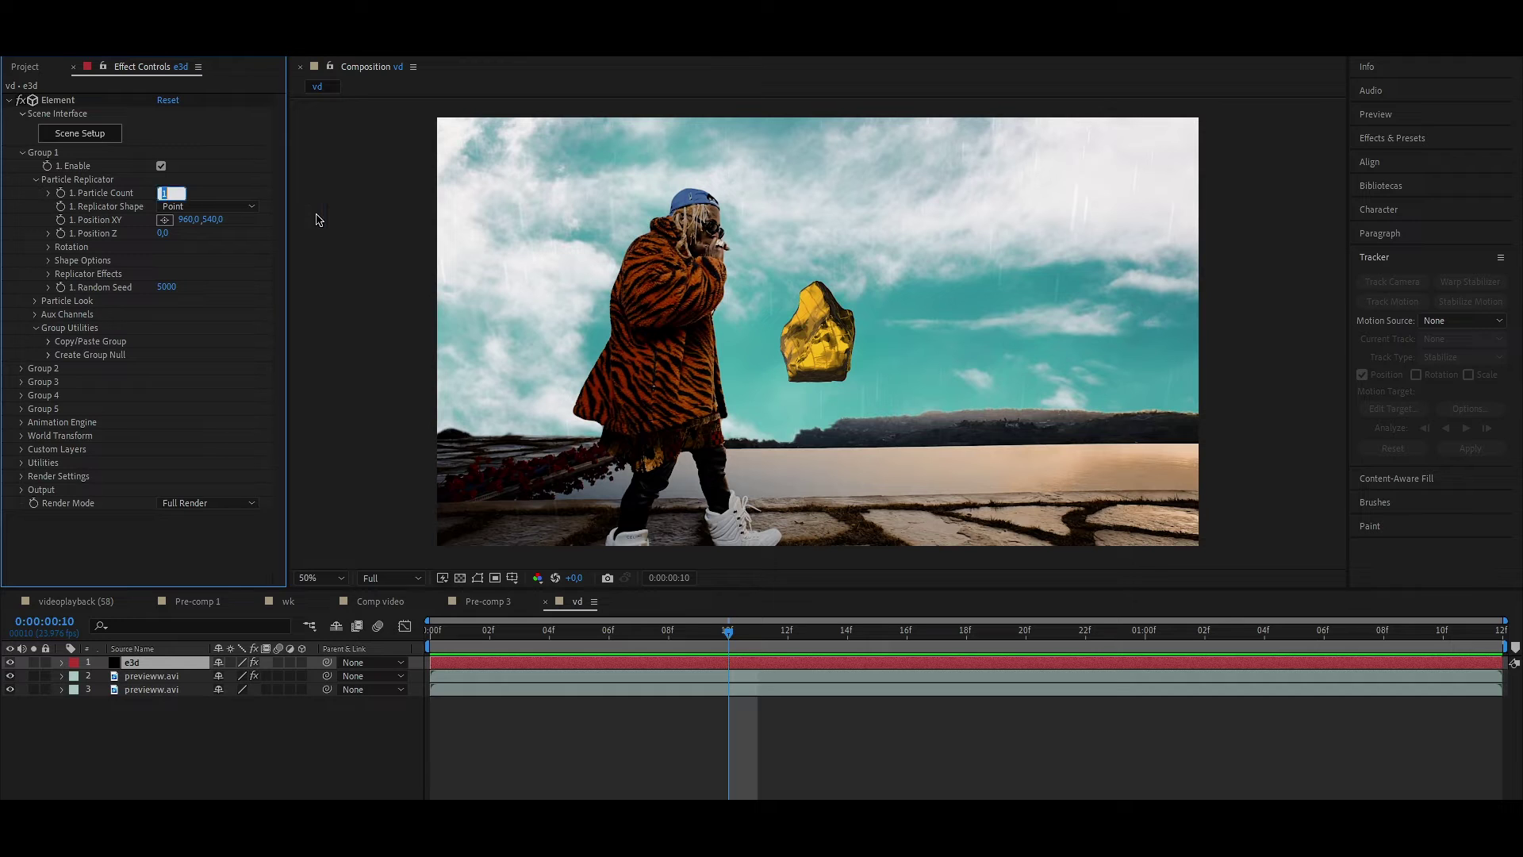
text(6)
key(Return)
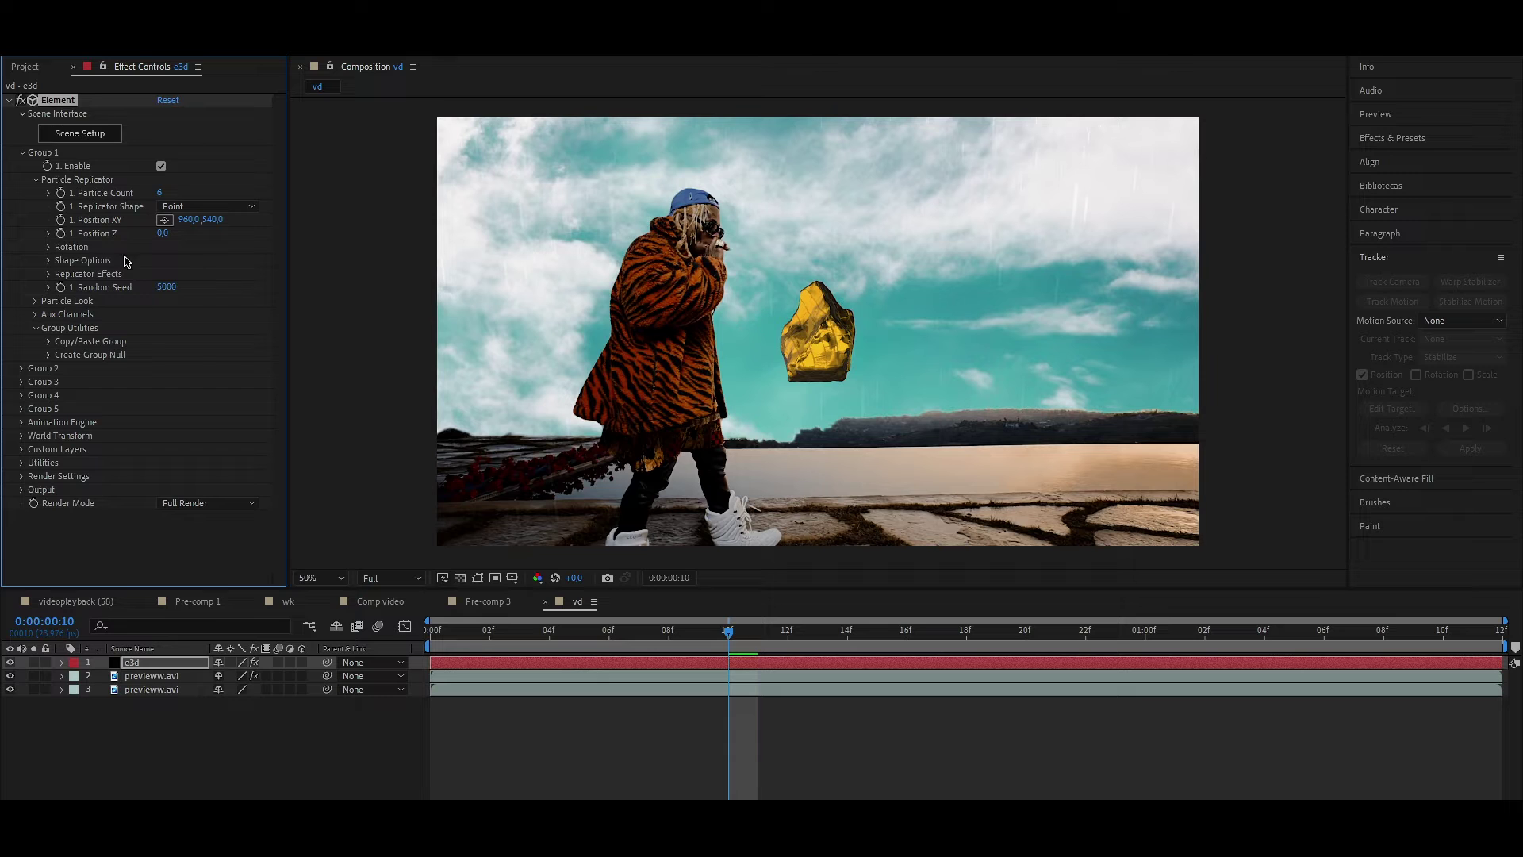
Raise Scatter and the X, Y and Z Scatter values to spread the rocks widely in depth
click(50, 275)
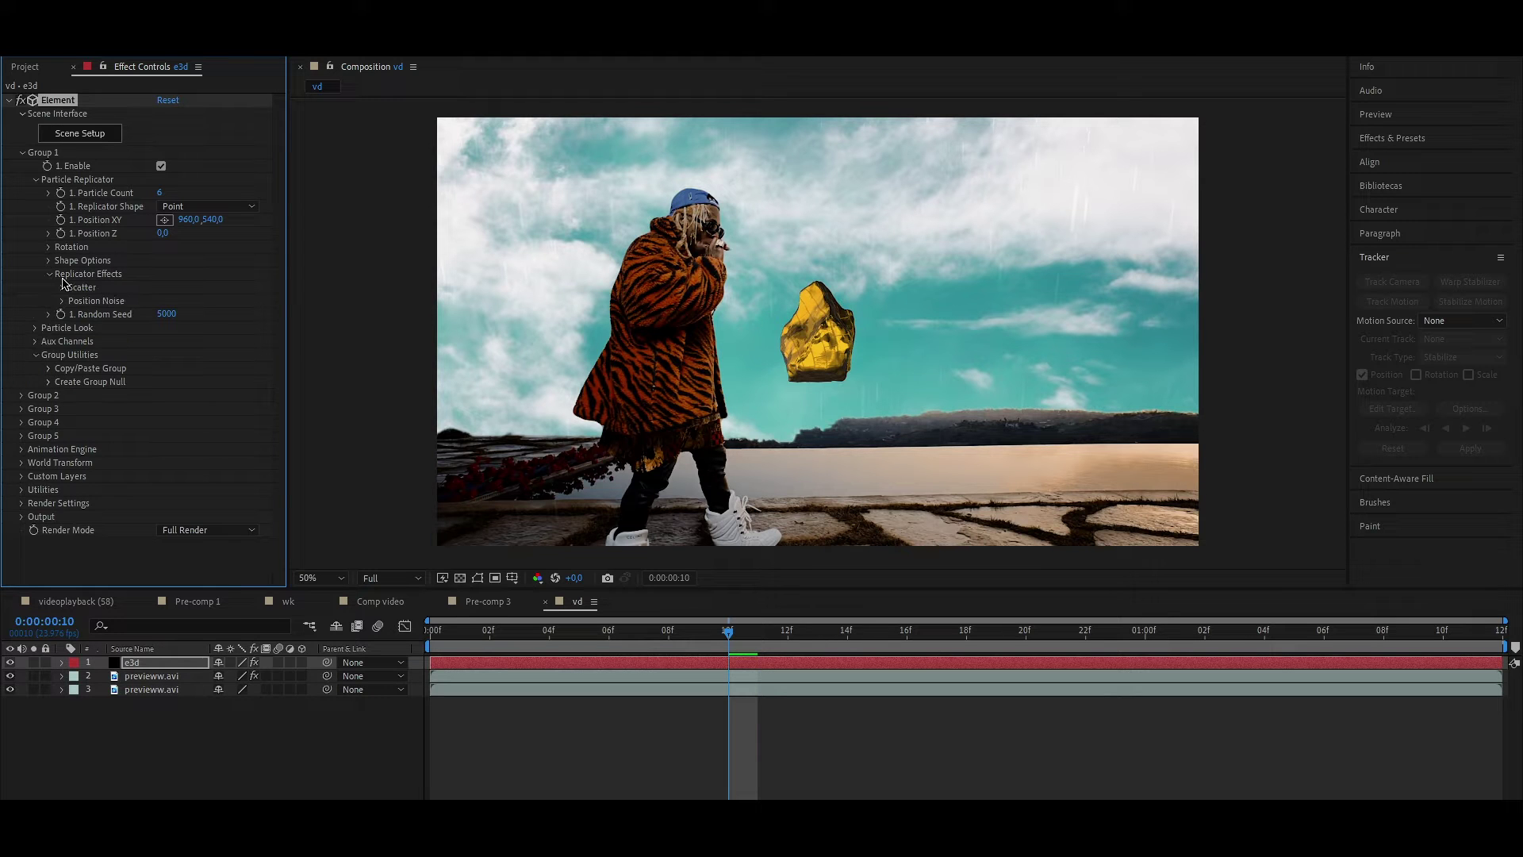
click(63, 287)
mouse_move(162, 300)
mouse_down()
mouse_move(248, 325)
mouse_move(718, 226)
mouse_up()
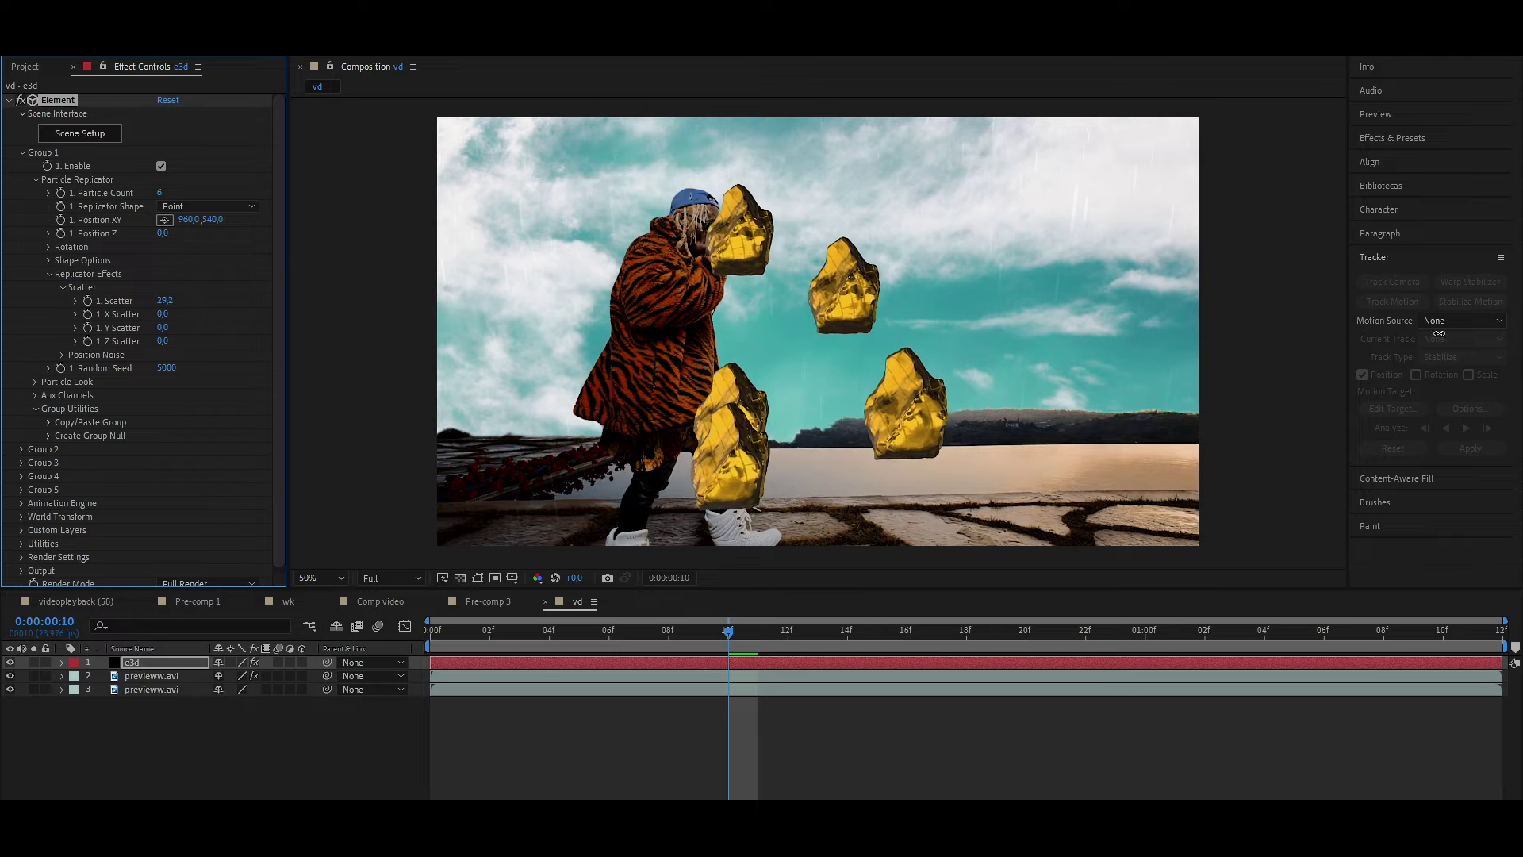
drag(162, 341, 939, 322)
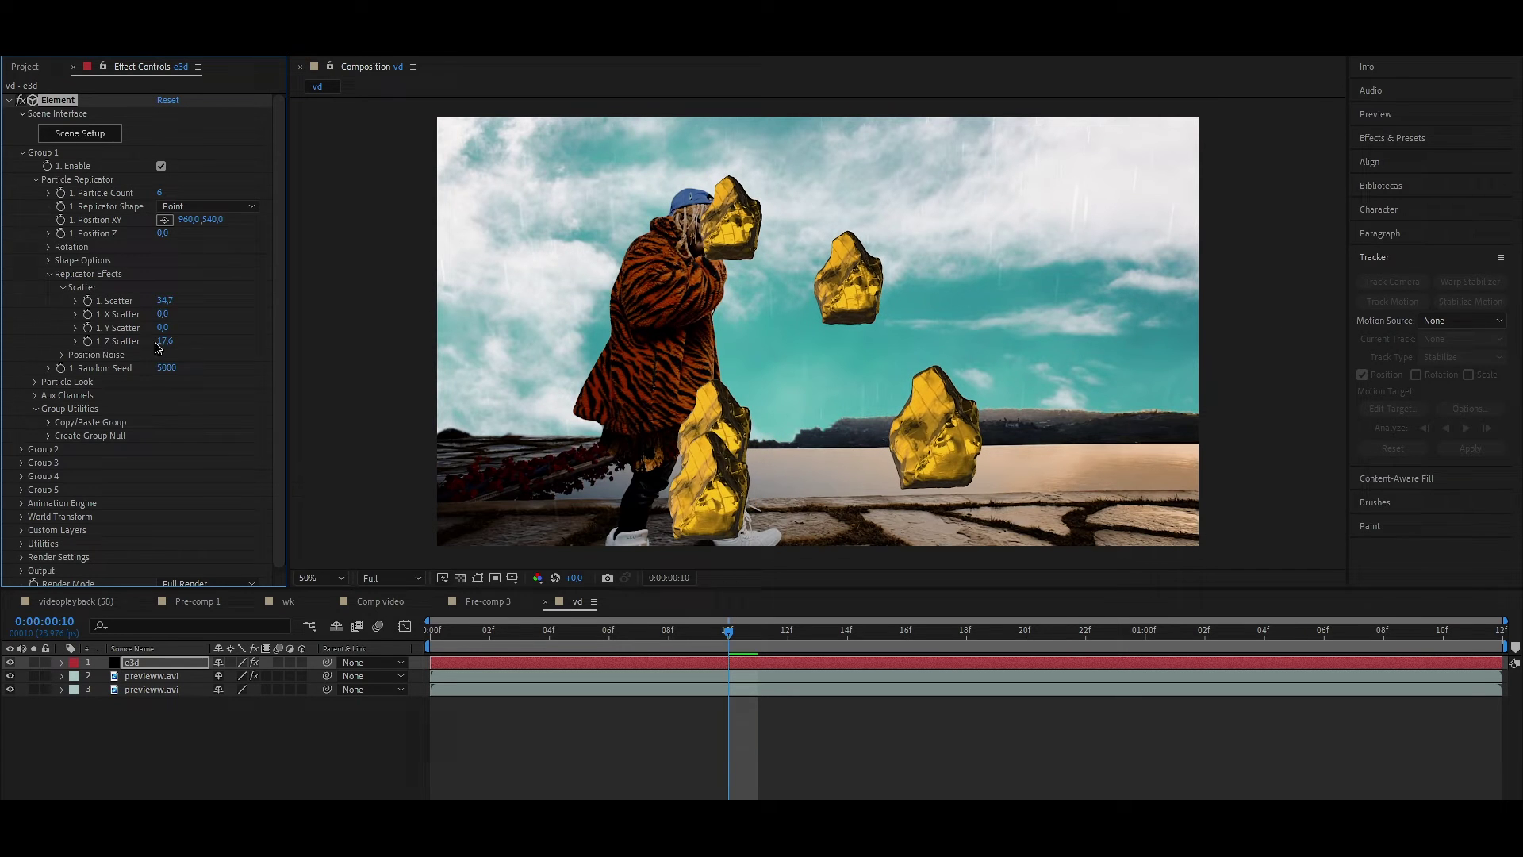
mouse_move(165, 341)
mouse_down()
mouse_move(205, 370)
mouse_move(198, 343)
mouse_move(3, 374)
mouse_up()
drag(164, 341, 589, 416)
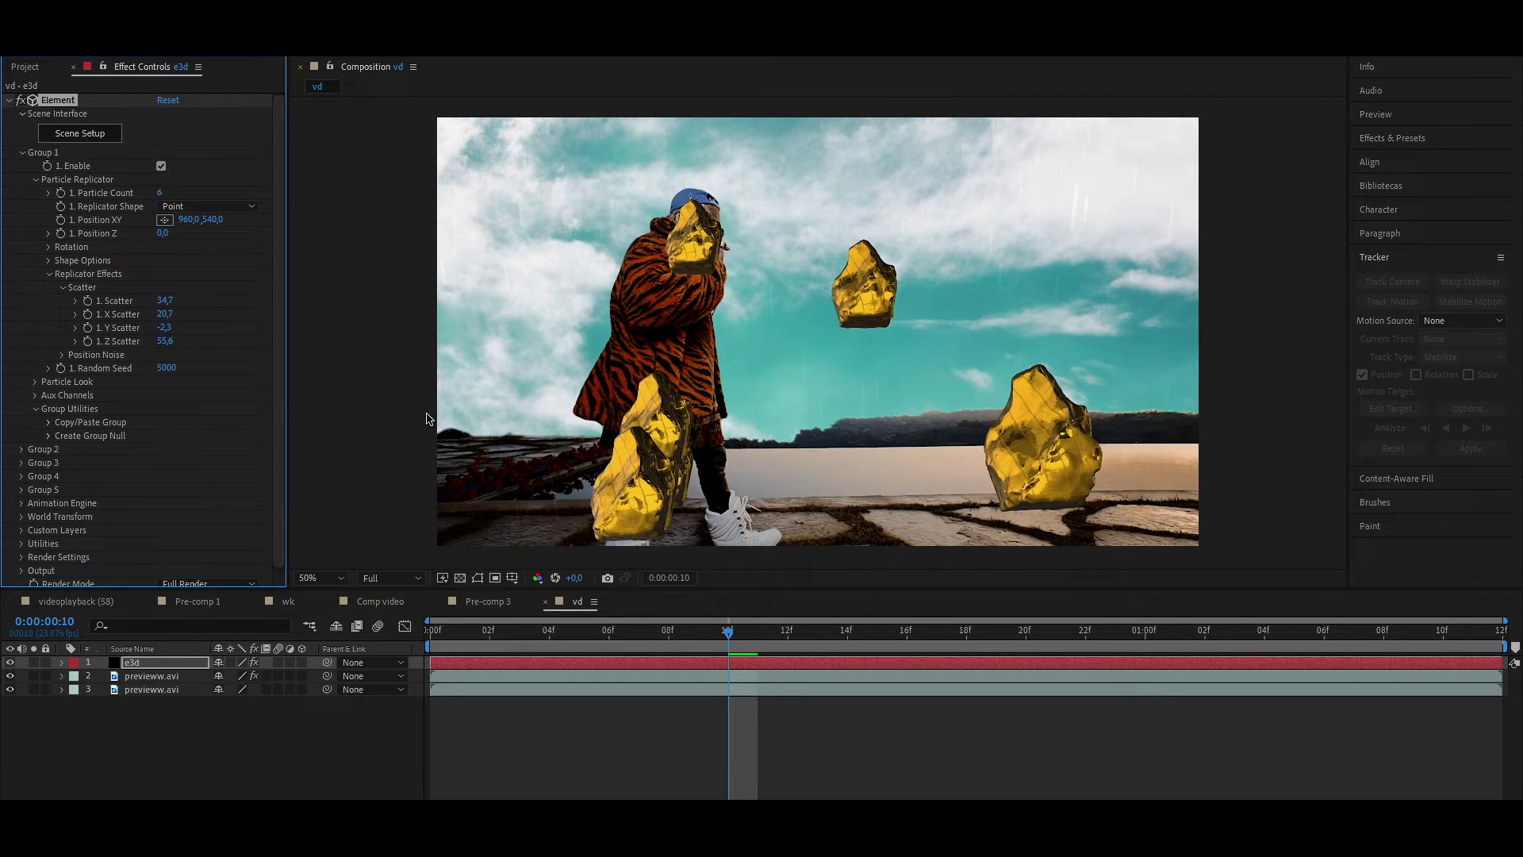
drag(164, 341, 364, 345)
key(space)
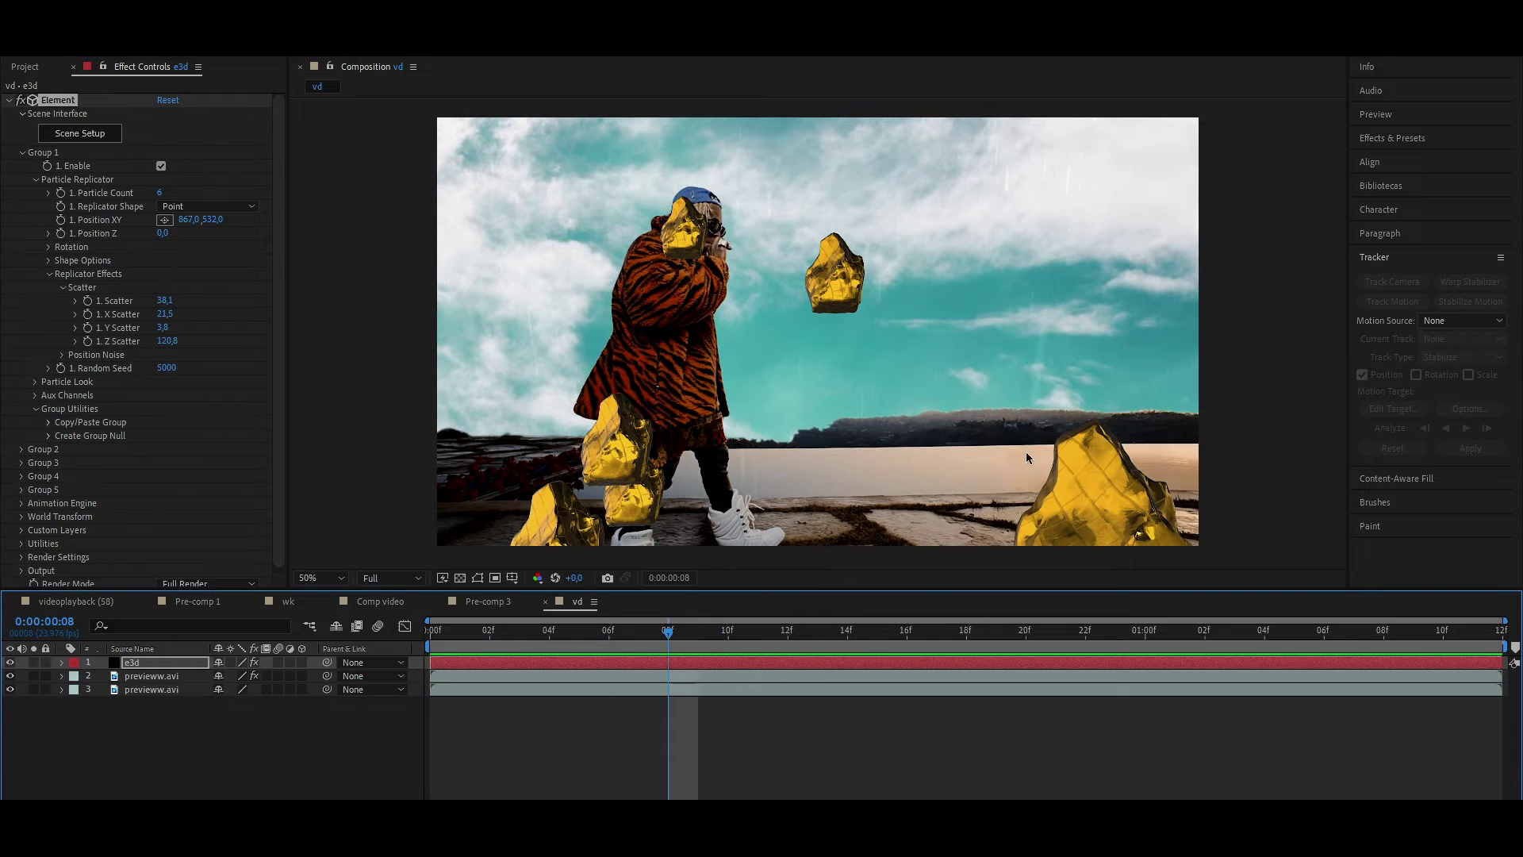
Reveal the Particle Rotation Random XYZ values and go to the first frame
click(49, 273)
click(36, 301)
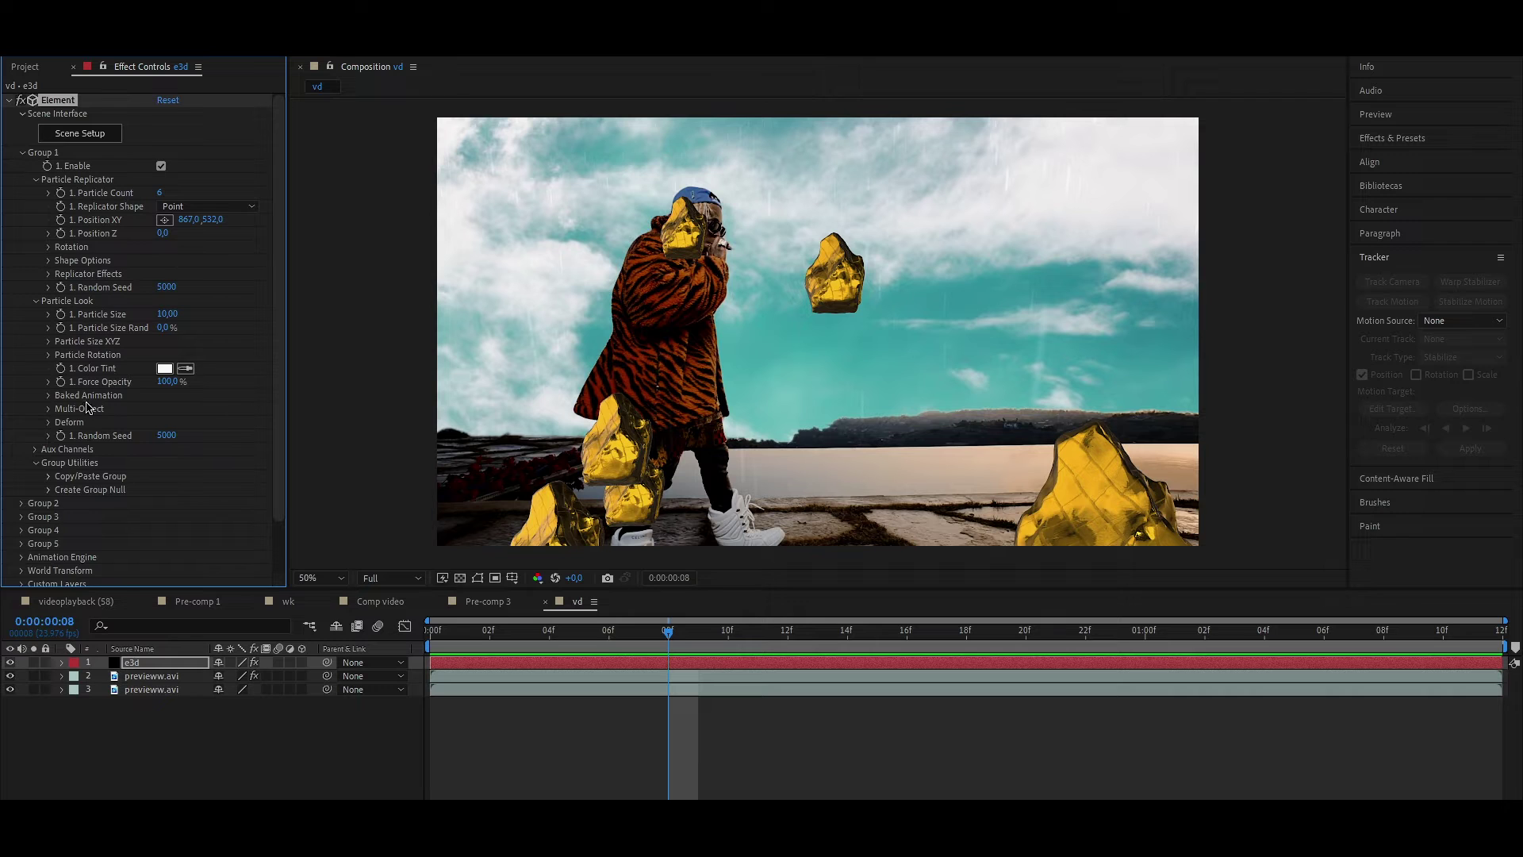
click(49, 356)
click(62, 436)
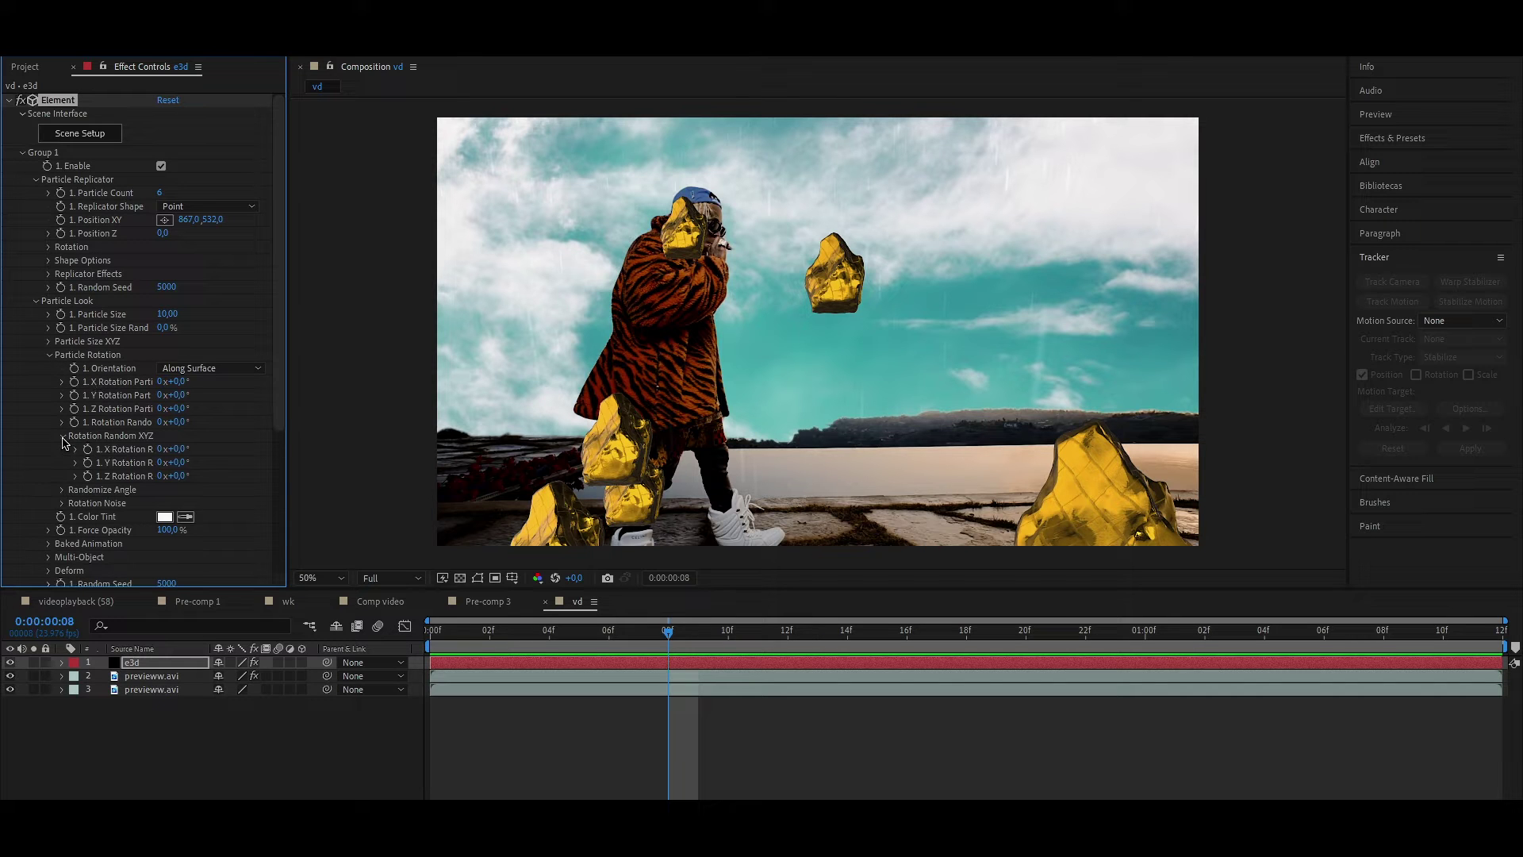
key(Home)
Keyframe Rotation Random XYZ at 0 on frame 0, raise it at the last frame, and preview
drag(150, 480, 103, 457)
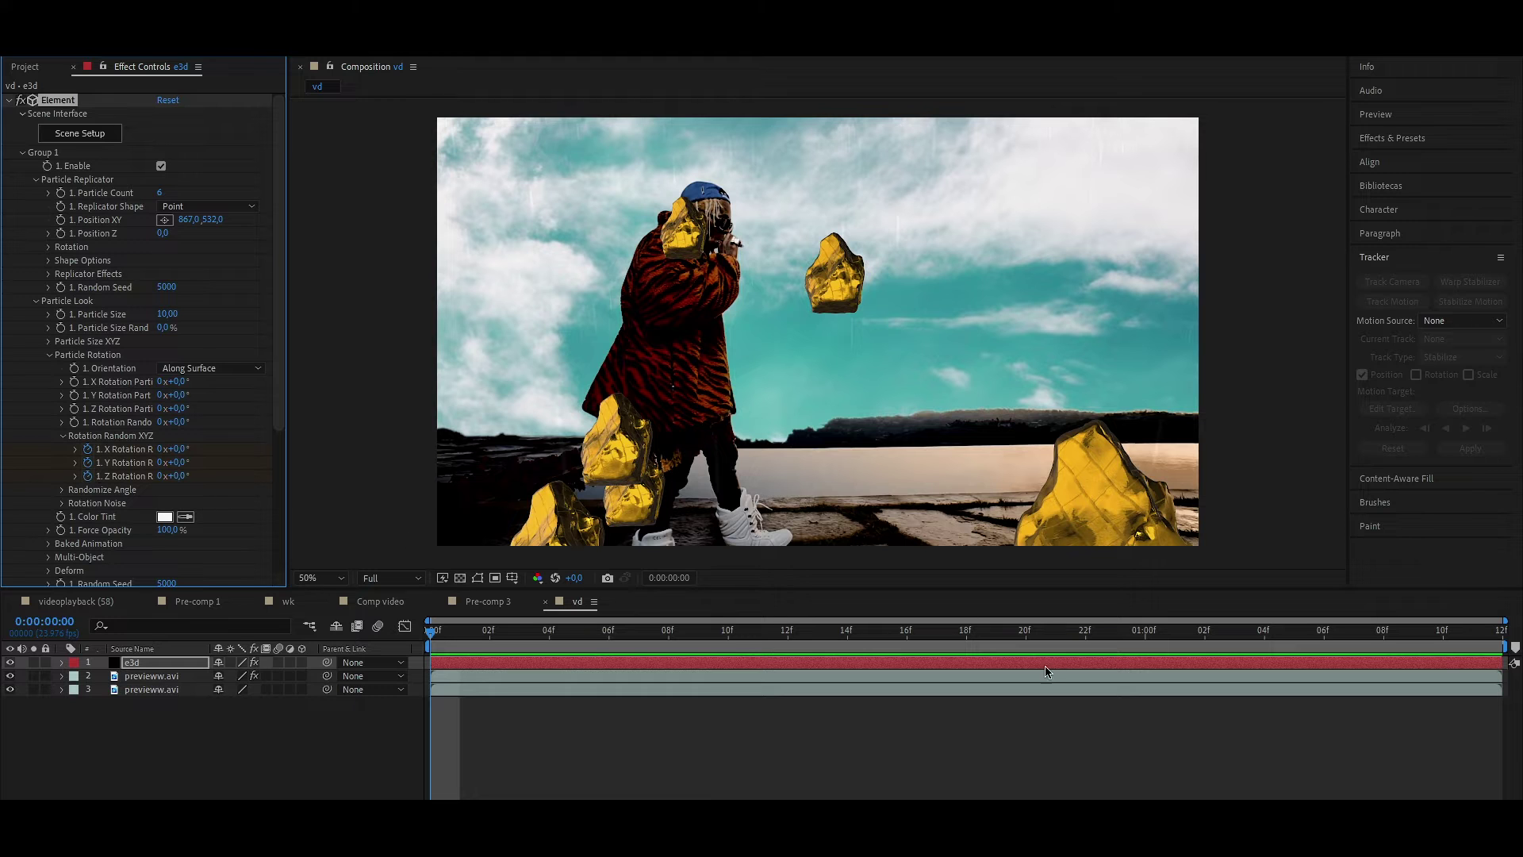
key(End)
mouse_move(177, 449)
mouse_down()
mouse_move(226, 450)
mouse_move(172, 494)
mouse_move(255, 505)
mouse_up()
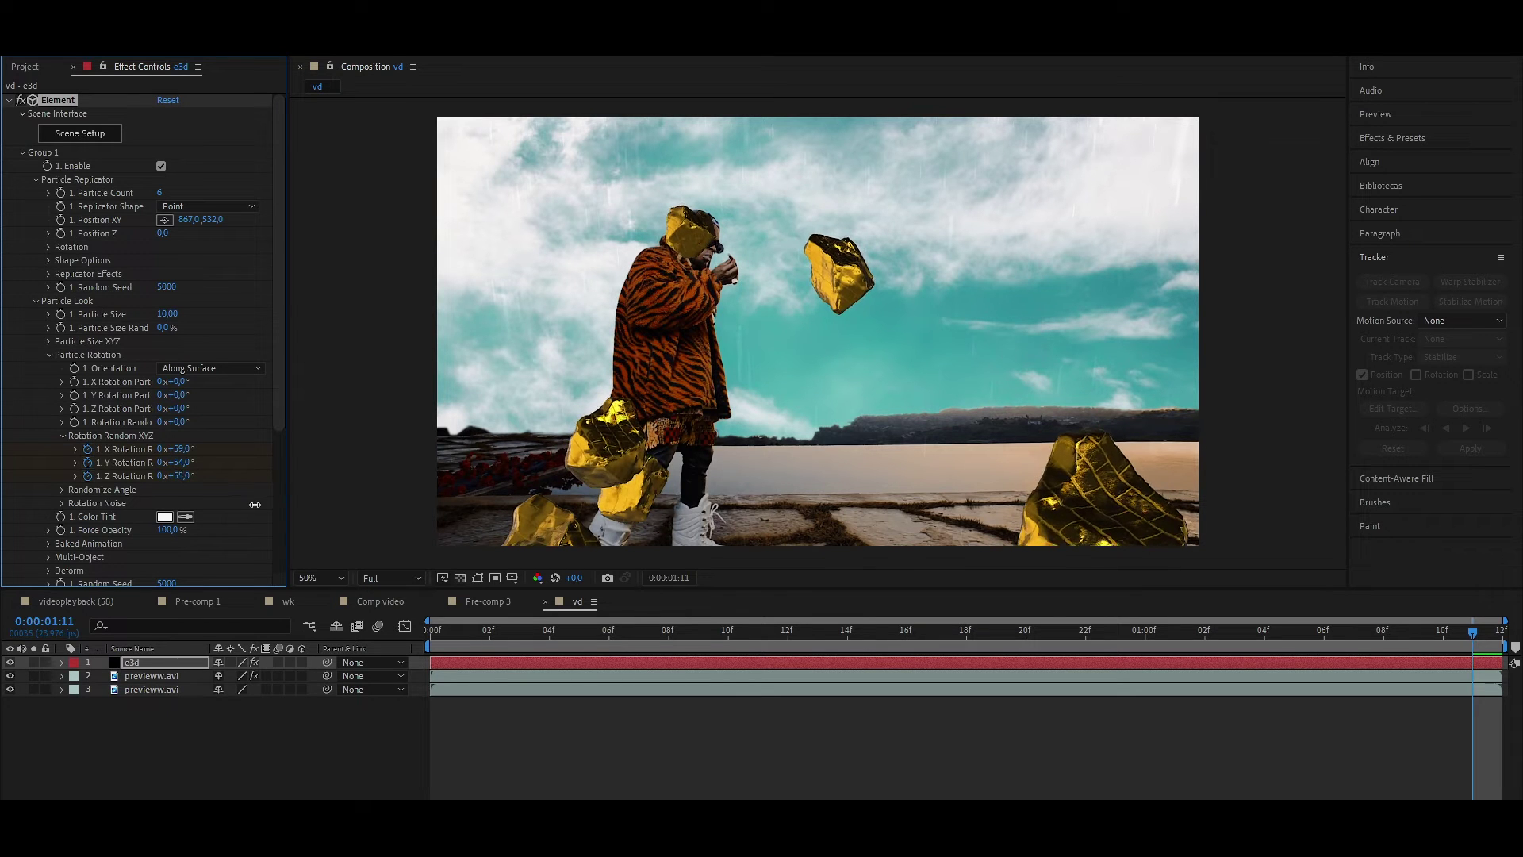
key(space)
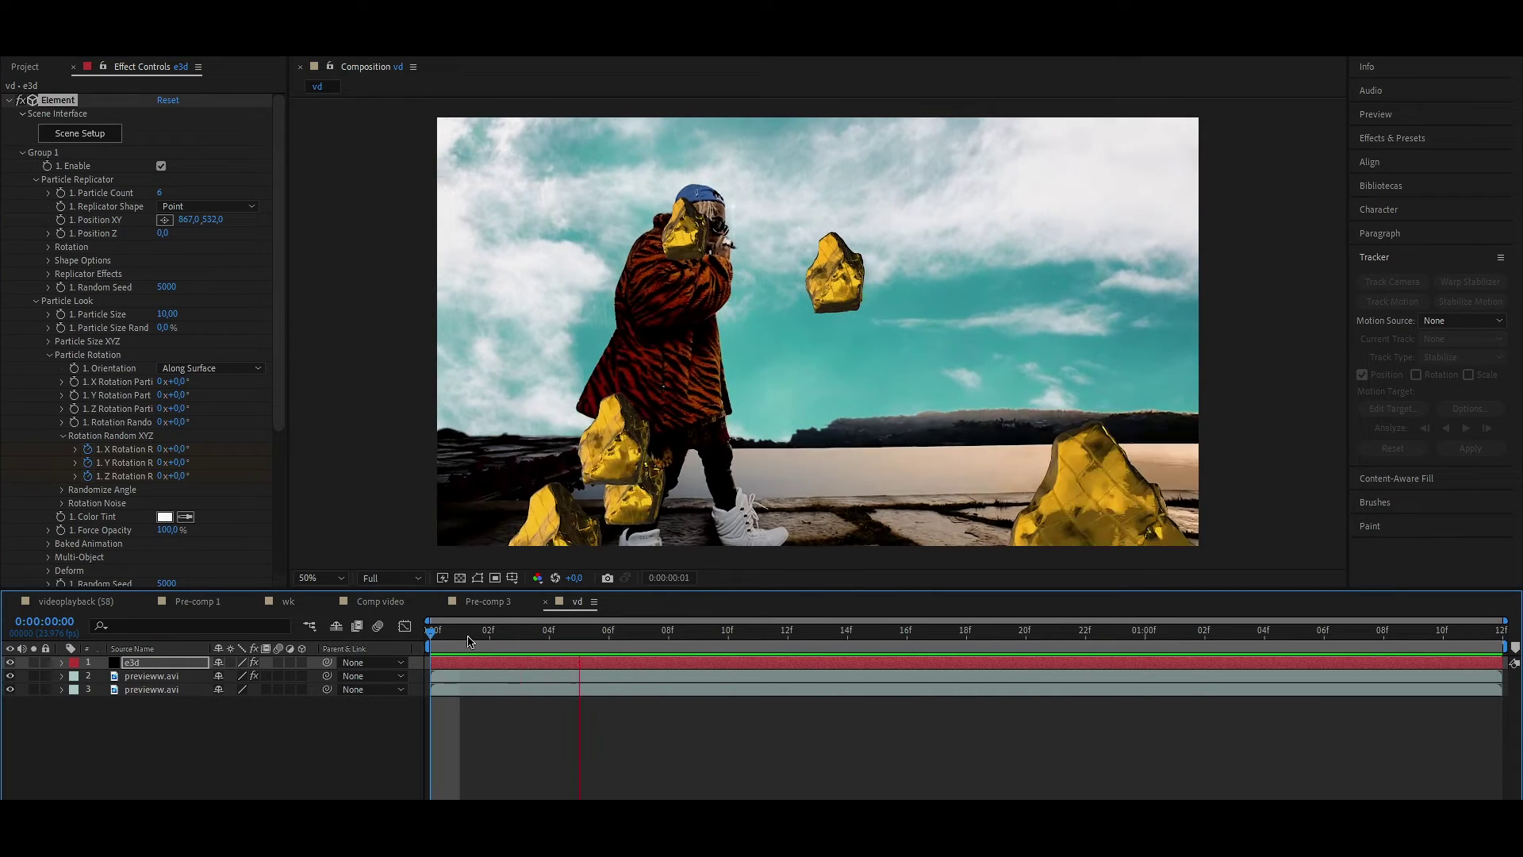
click(568, 646)
Animate the rock group's Y World Rotation from 0° to 167° at the last frame and preview
click(64, 436)
click(36, 301)
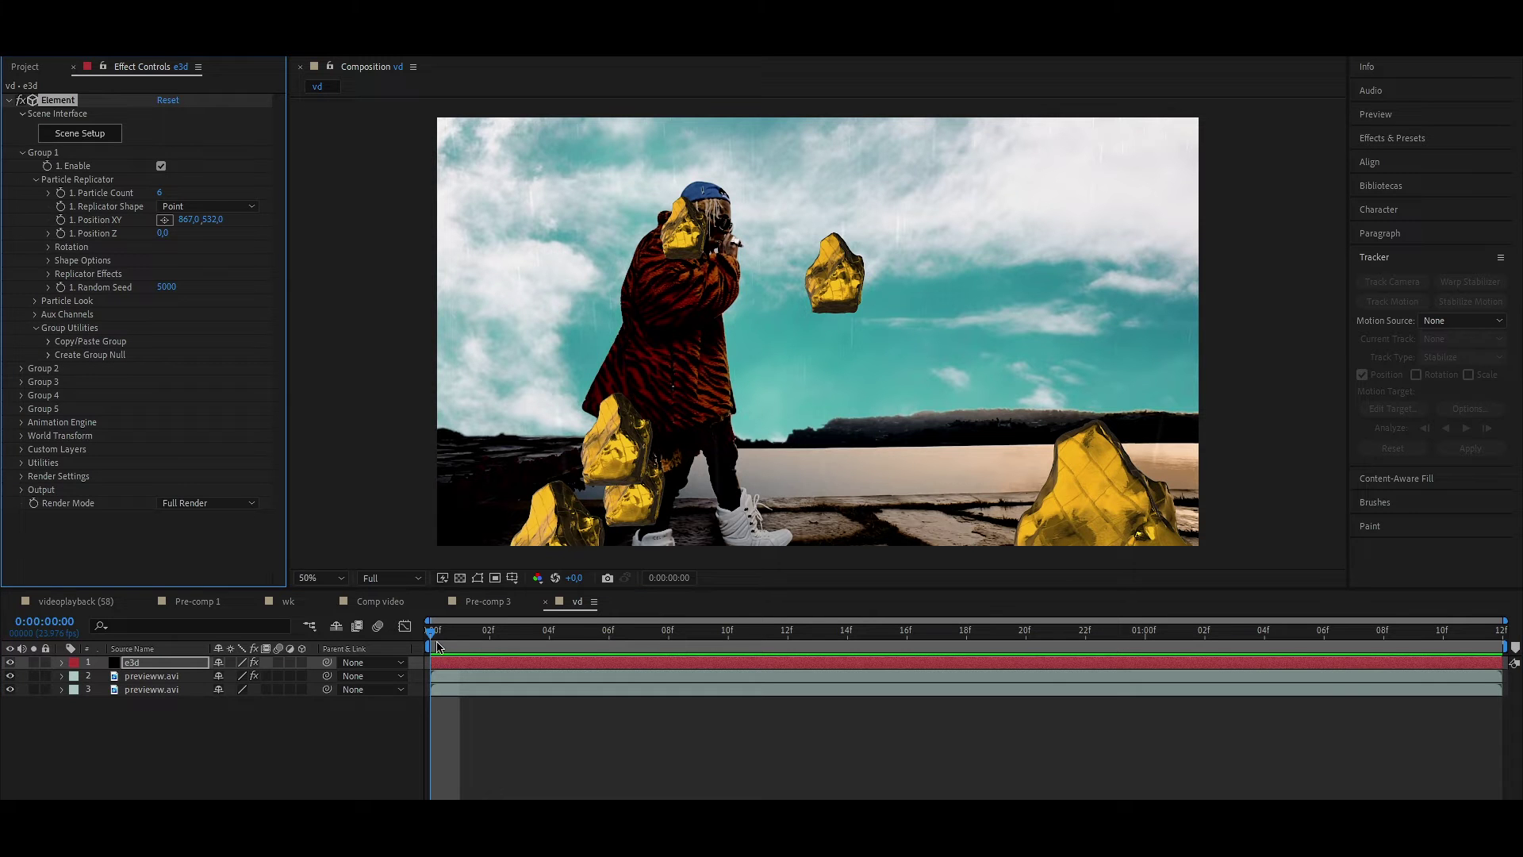
key(space)
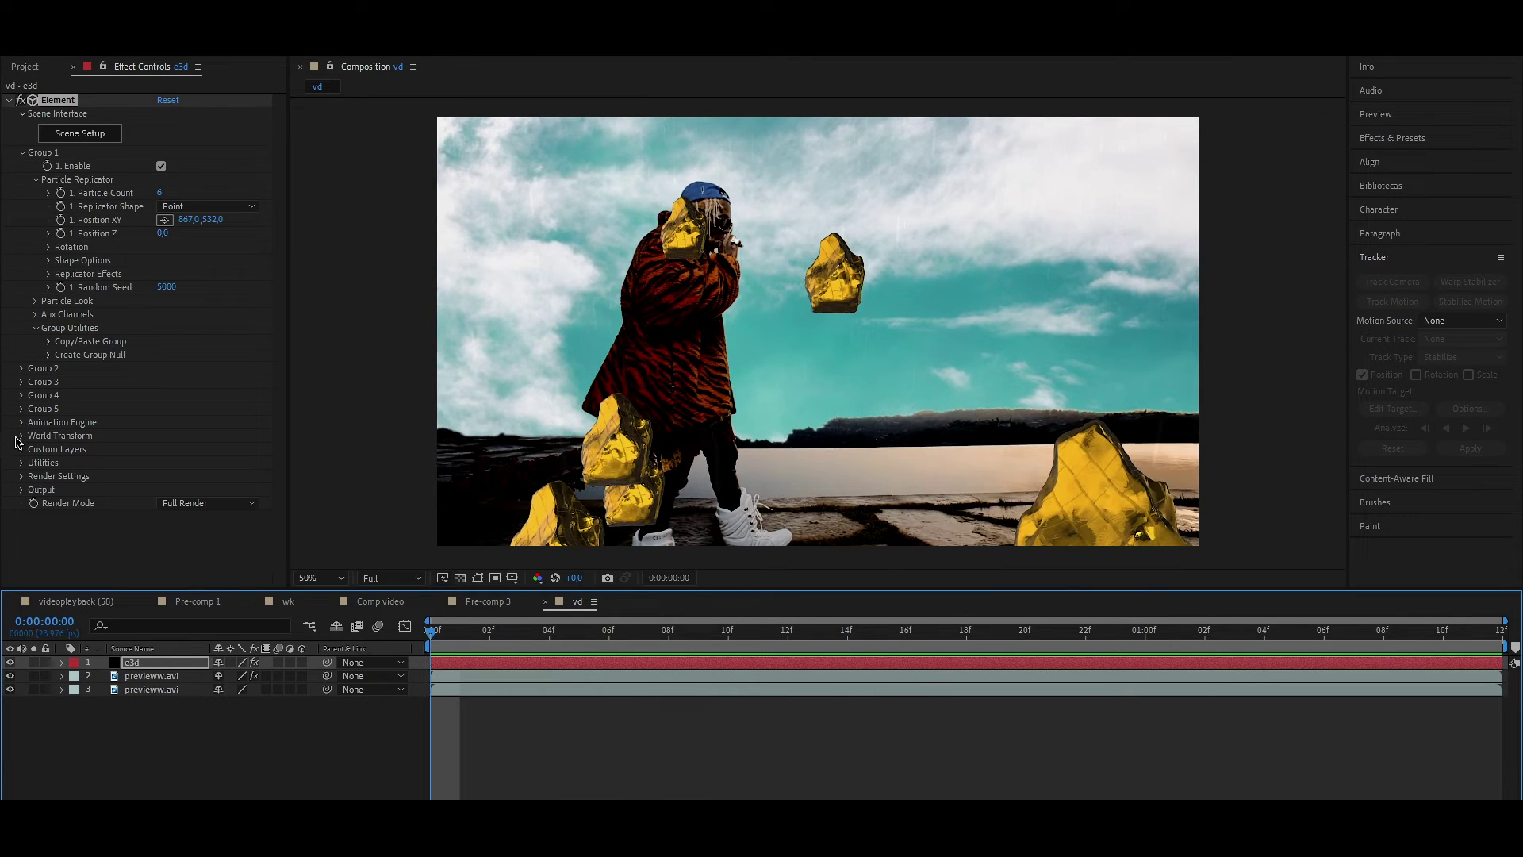
click(23, 435)
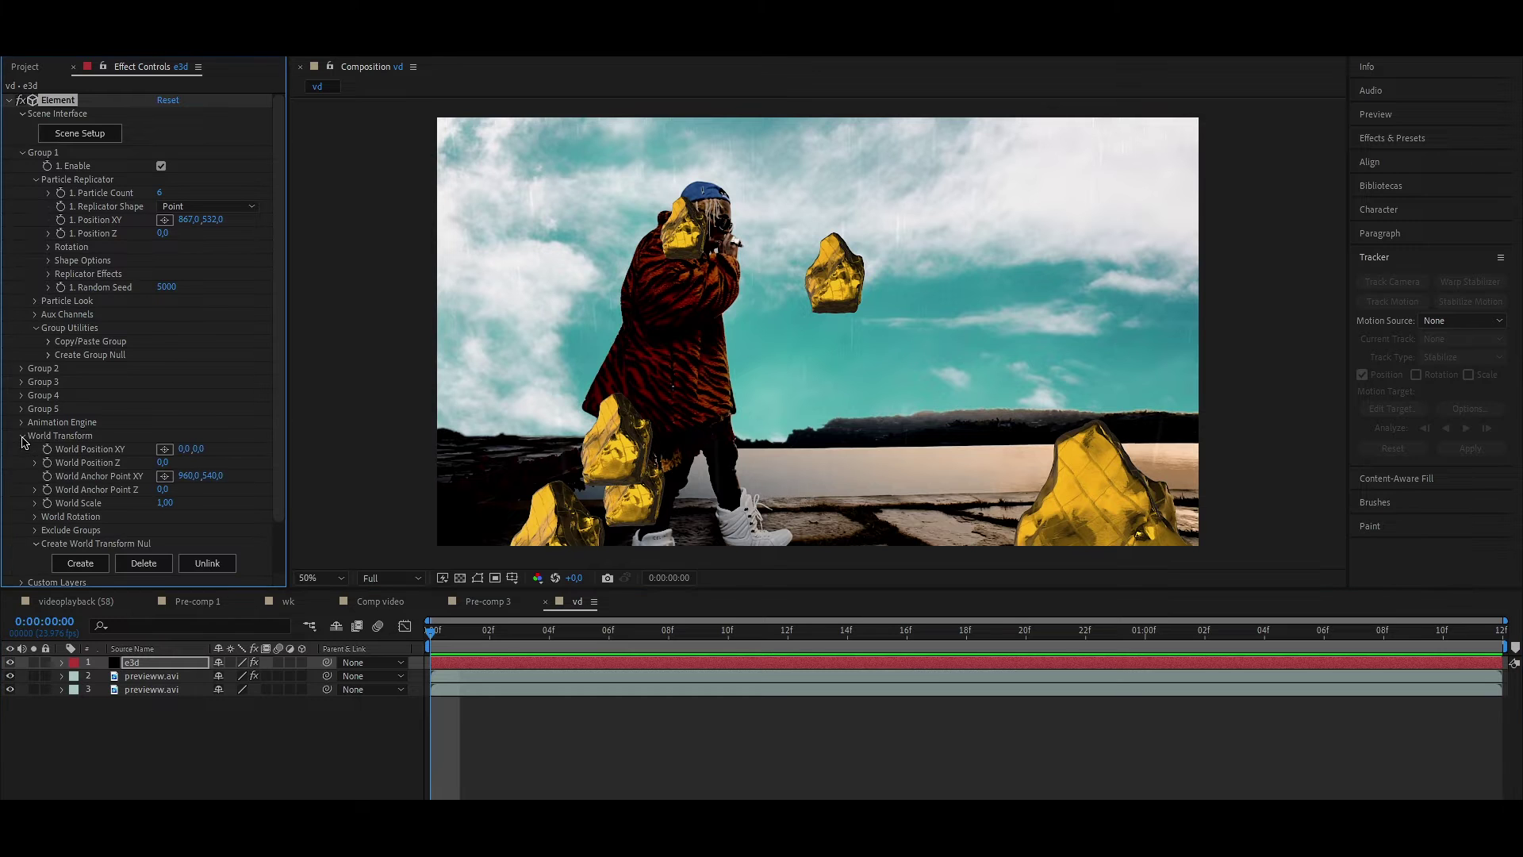
scroll(37, 529, down, 2)
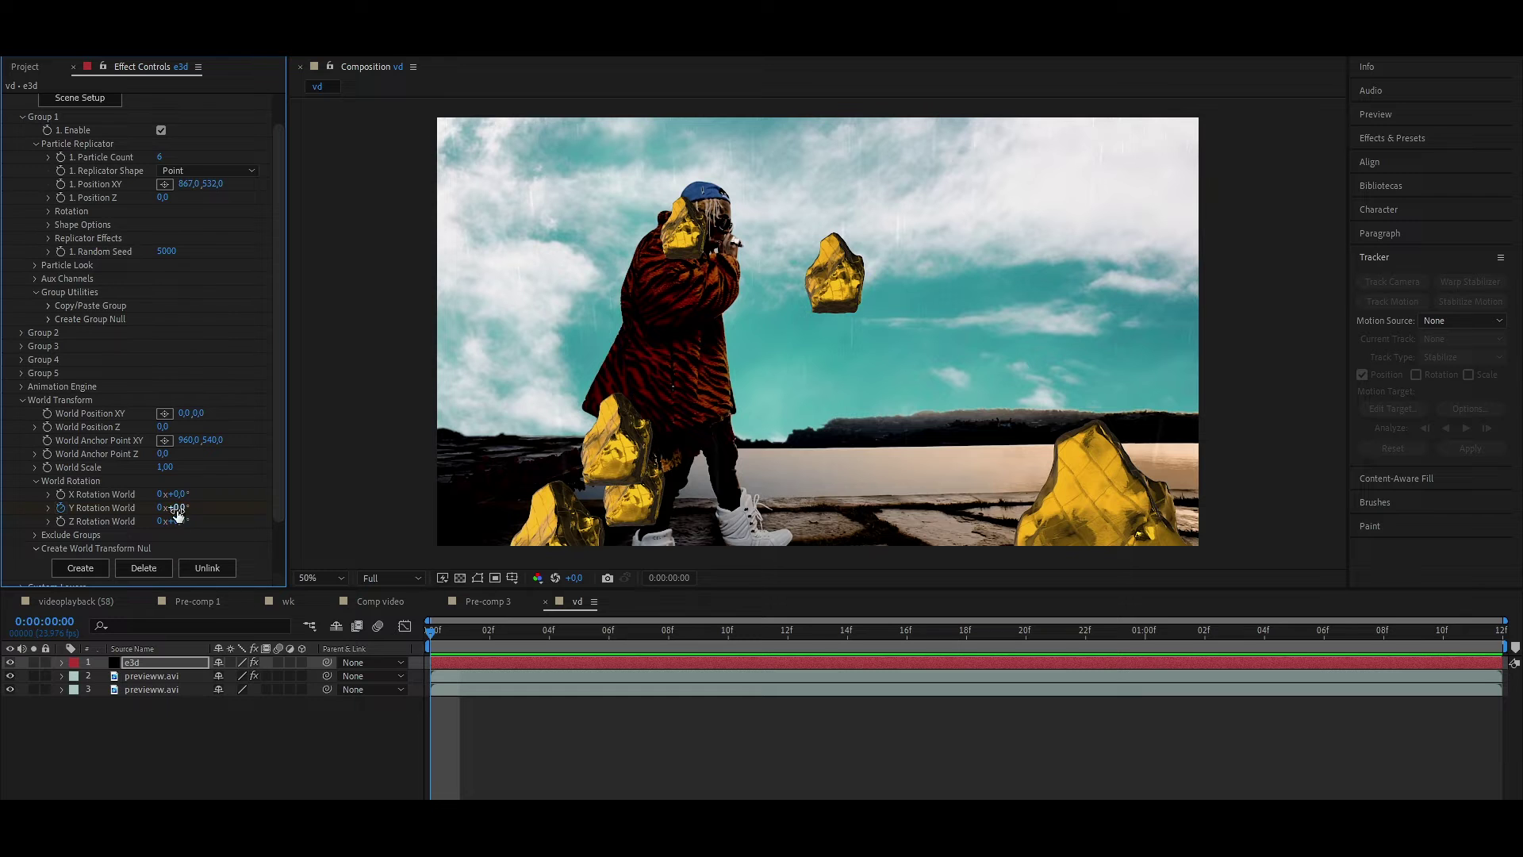
drag(639, 637, 1473, 631)
drag(172, 507, 359, 522)
key(space)
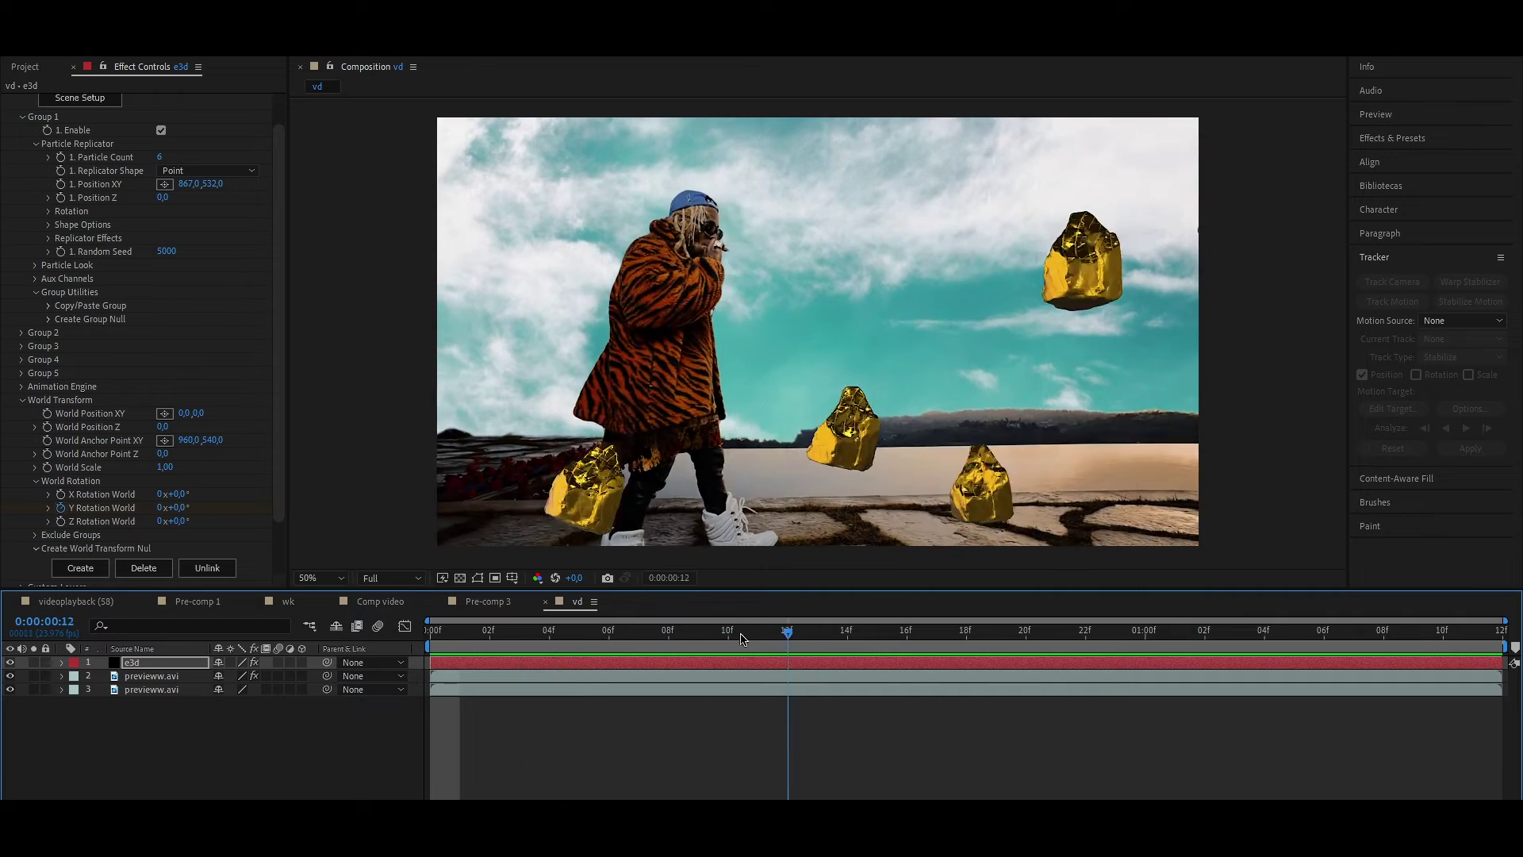
key(space)
click(22, 400)
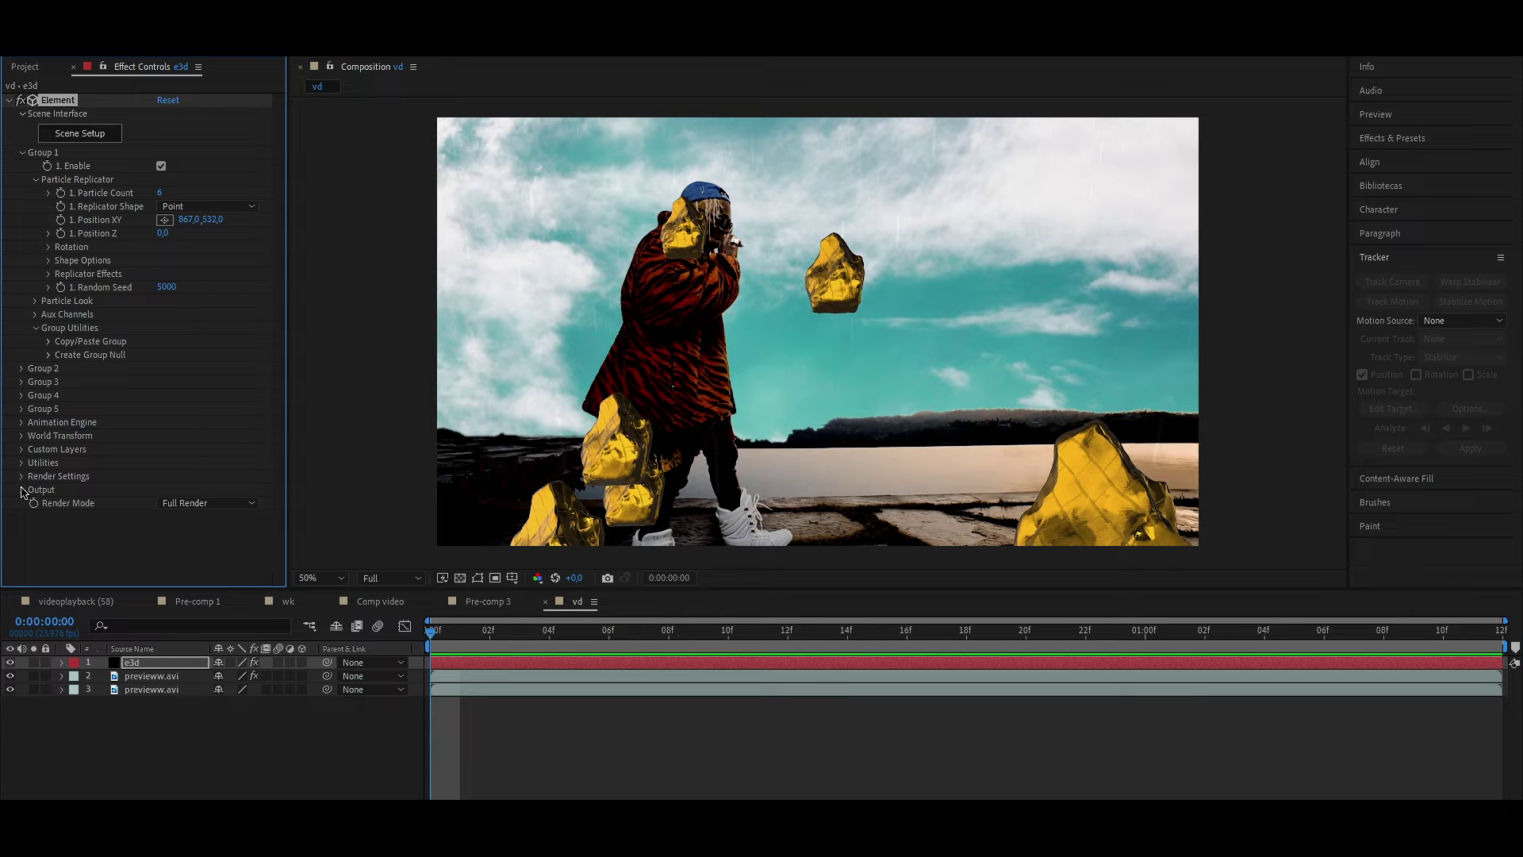
Switch the Element layer's Output Show setting from Composite to Z Depth no AA
scroll(24, 498, down, 4)
scroll(31, 464, down, 1)
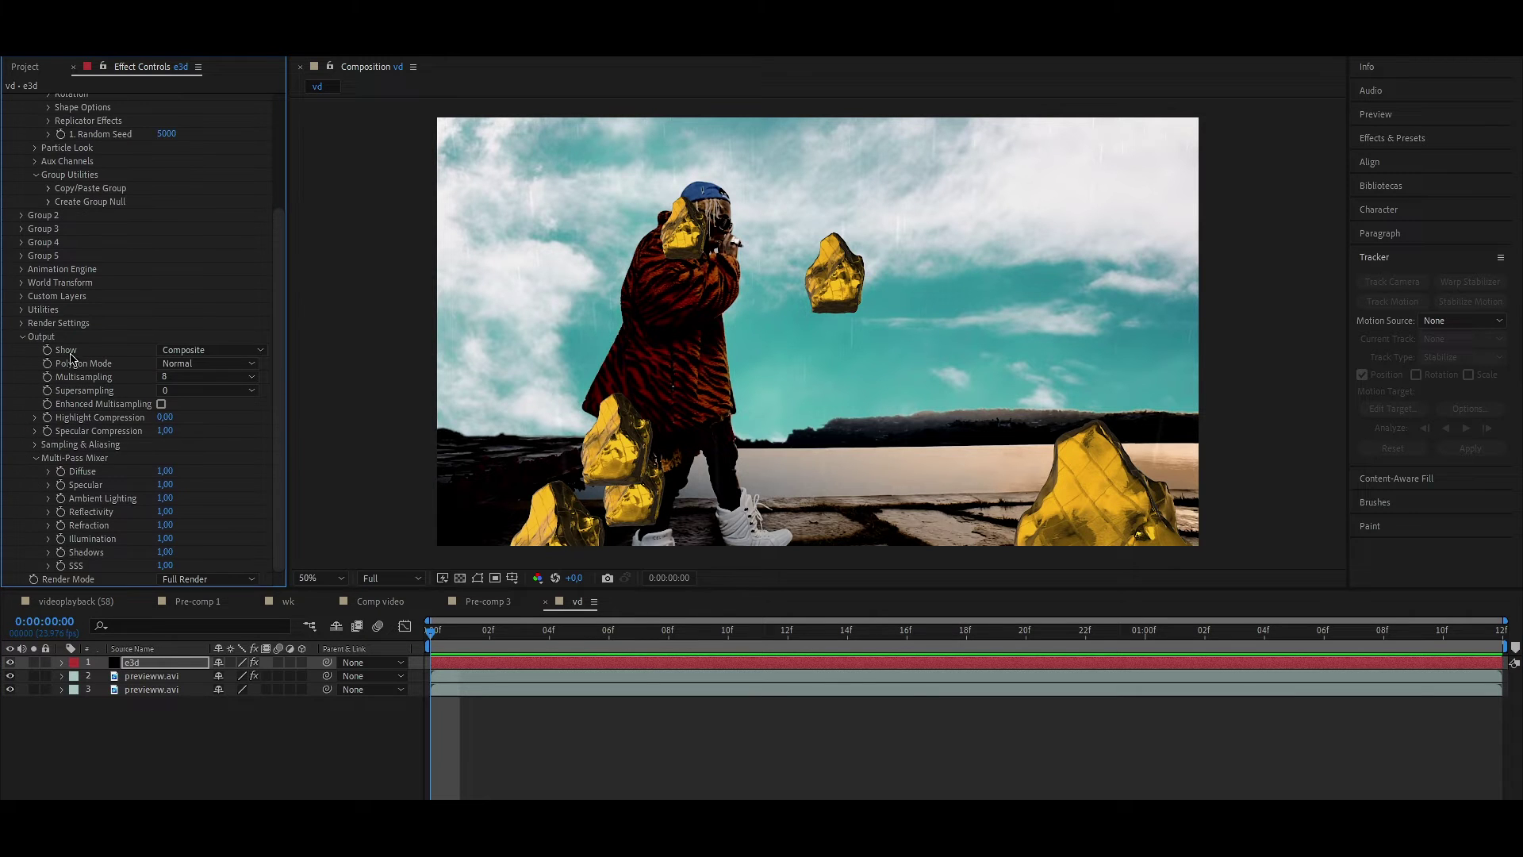
click(196, 353)
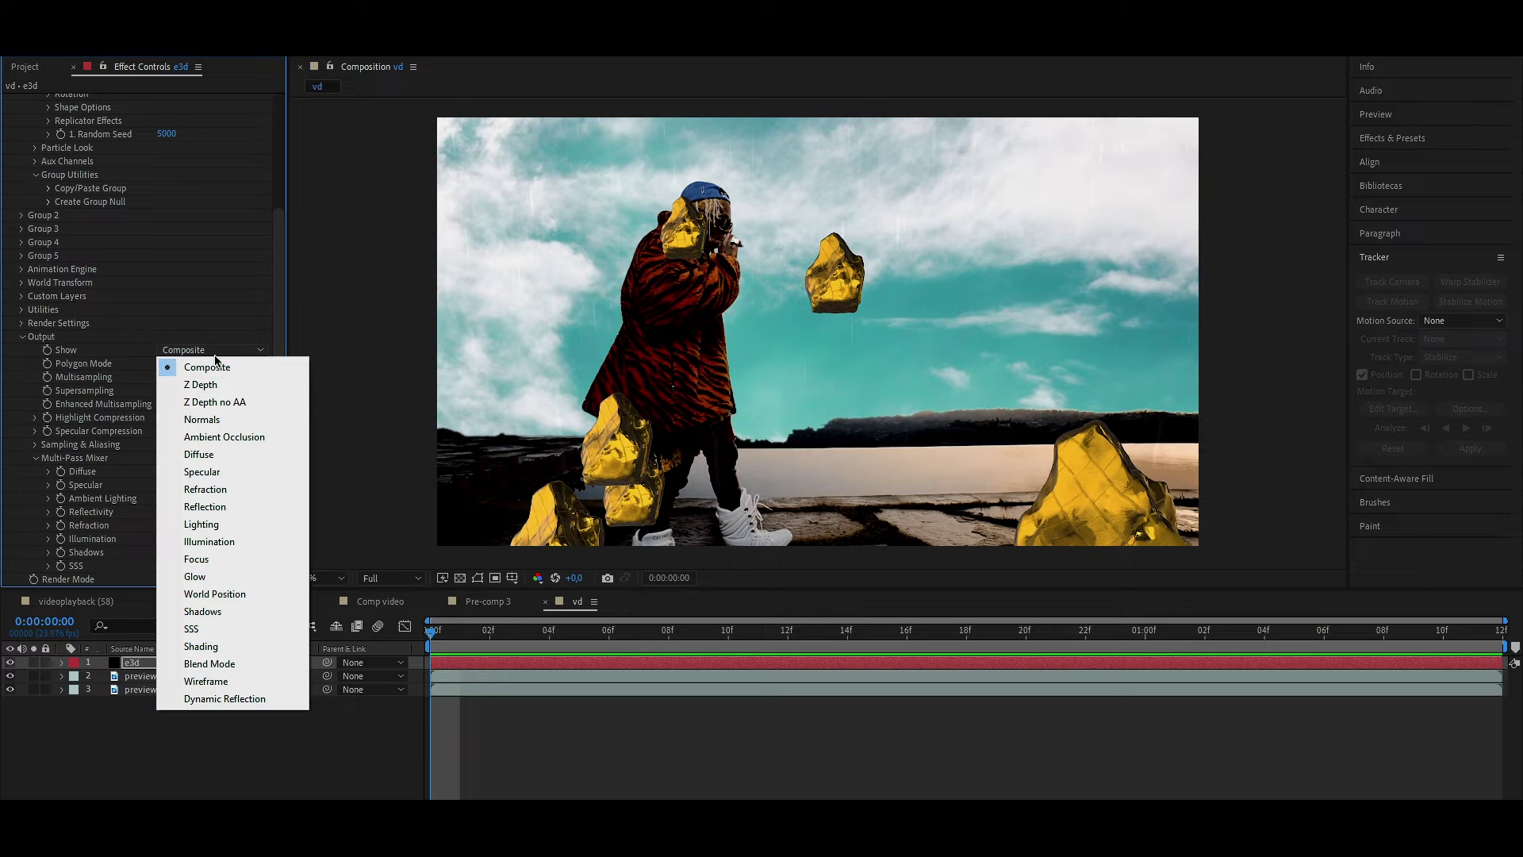
click(238, 402)
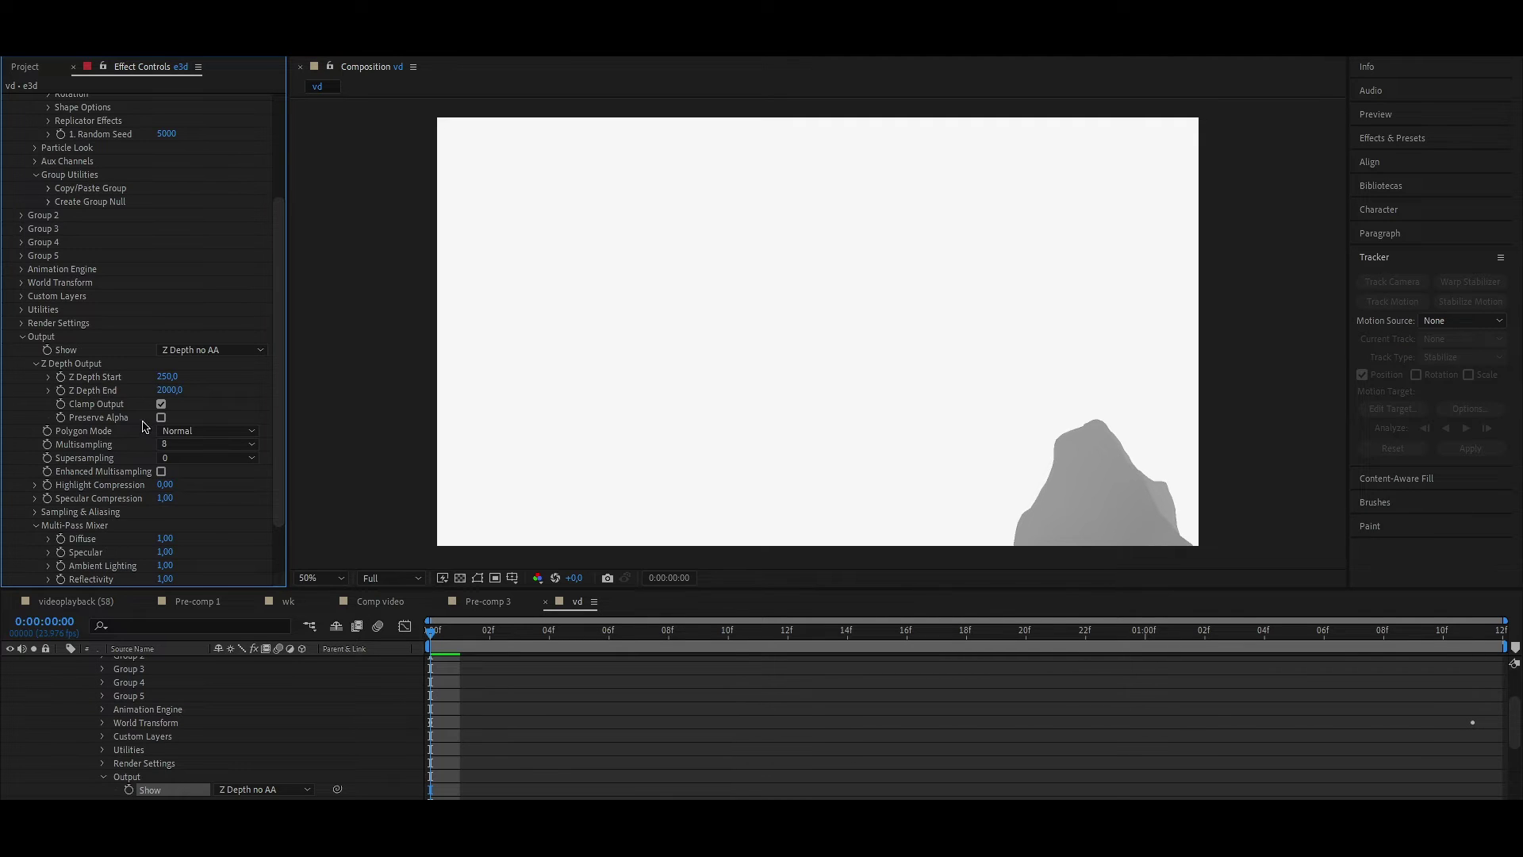
Set Z Depth Start to 2280 and Z Depth End to 2950 while checking the depth pass
drag(502, 632, 978, 670)
drag(863, 663, 1153, 687)
key(Page_Up)
drag(169, 390, 466, 418)
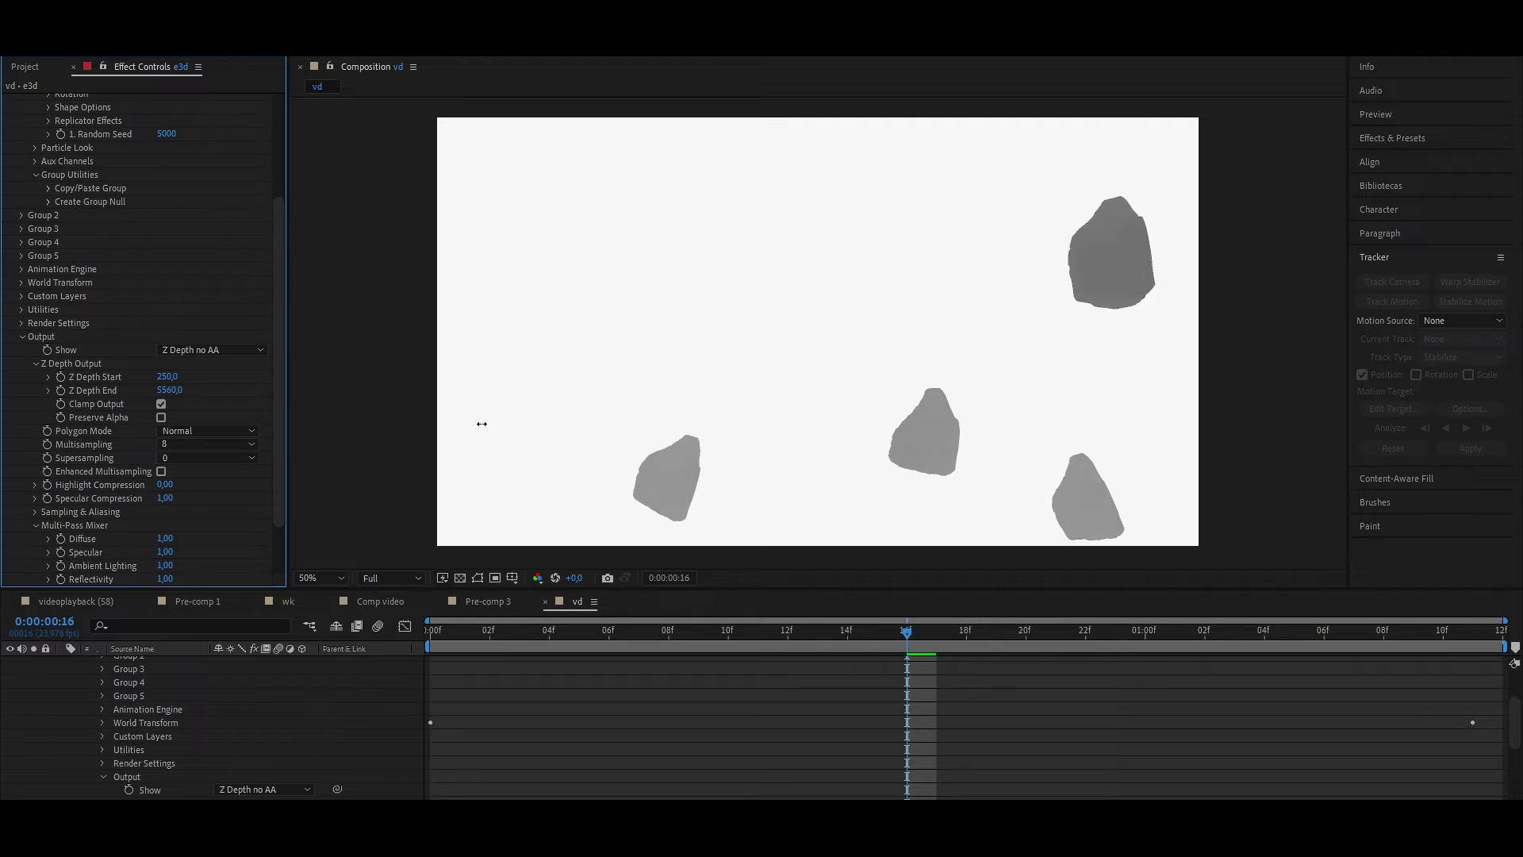
drag(582, 439, 665, 461)
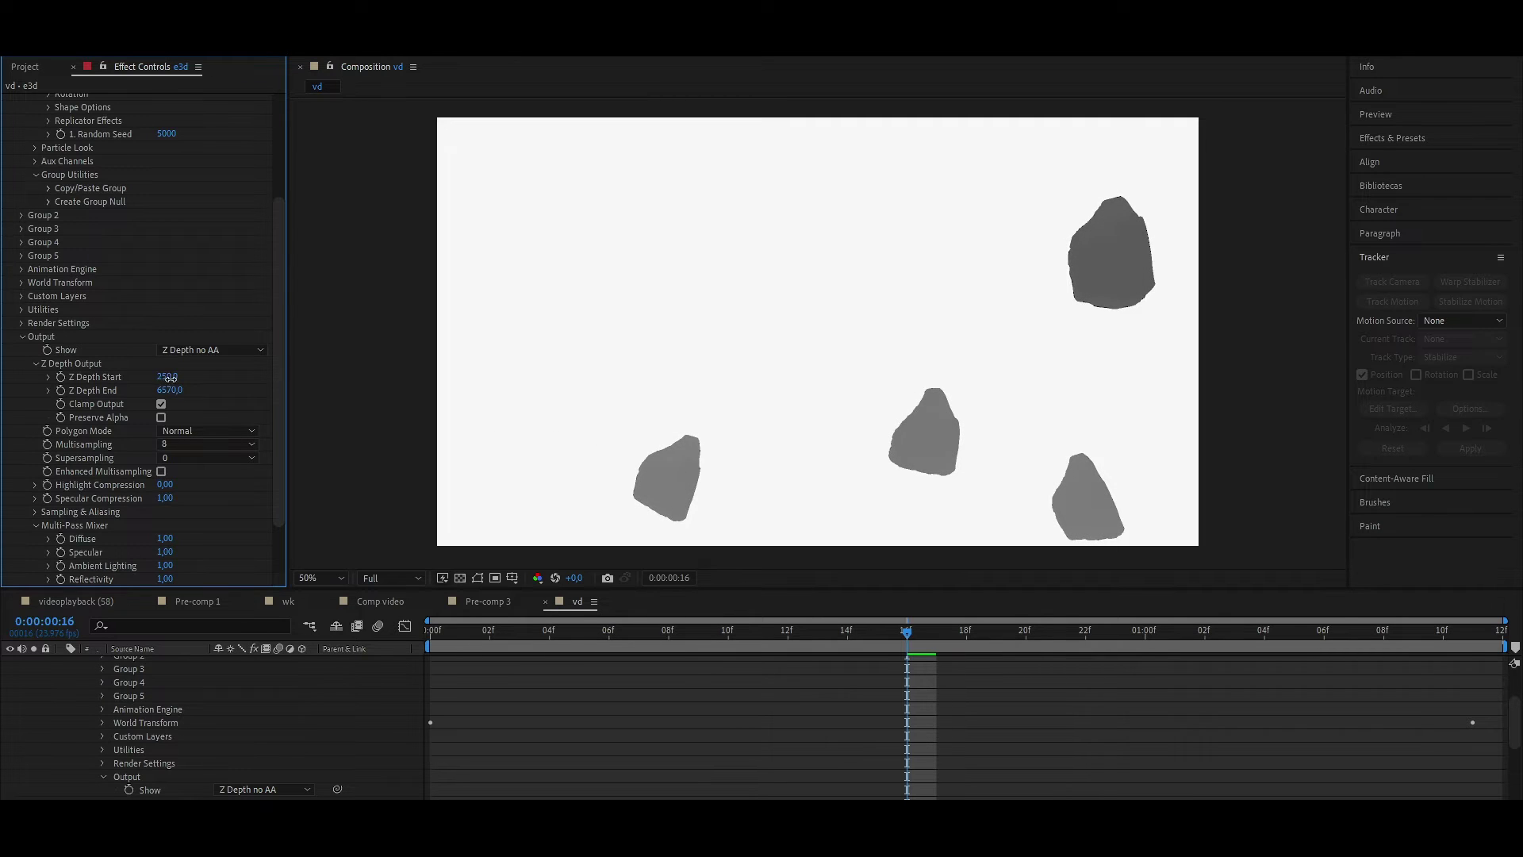
drag(192, 379, 389, 391)
key(space)
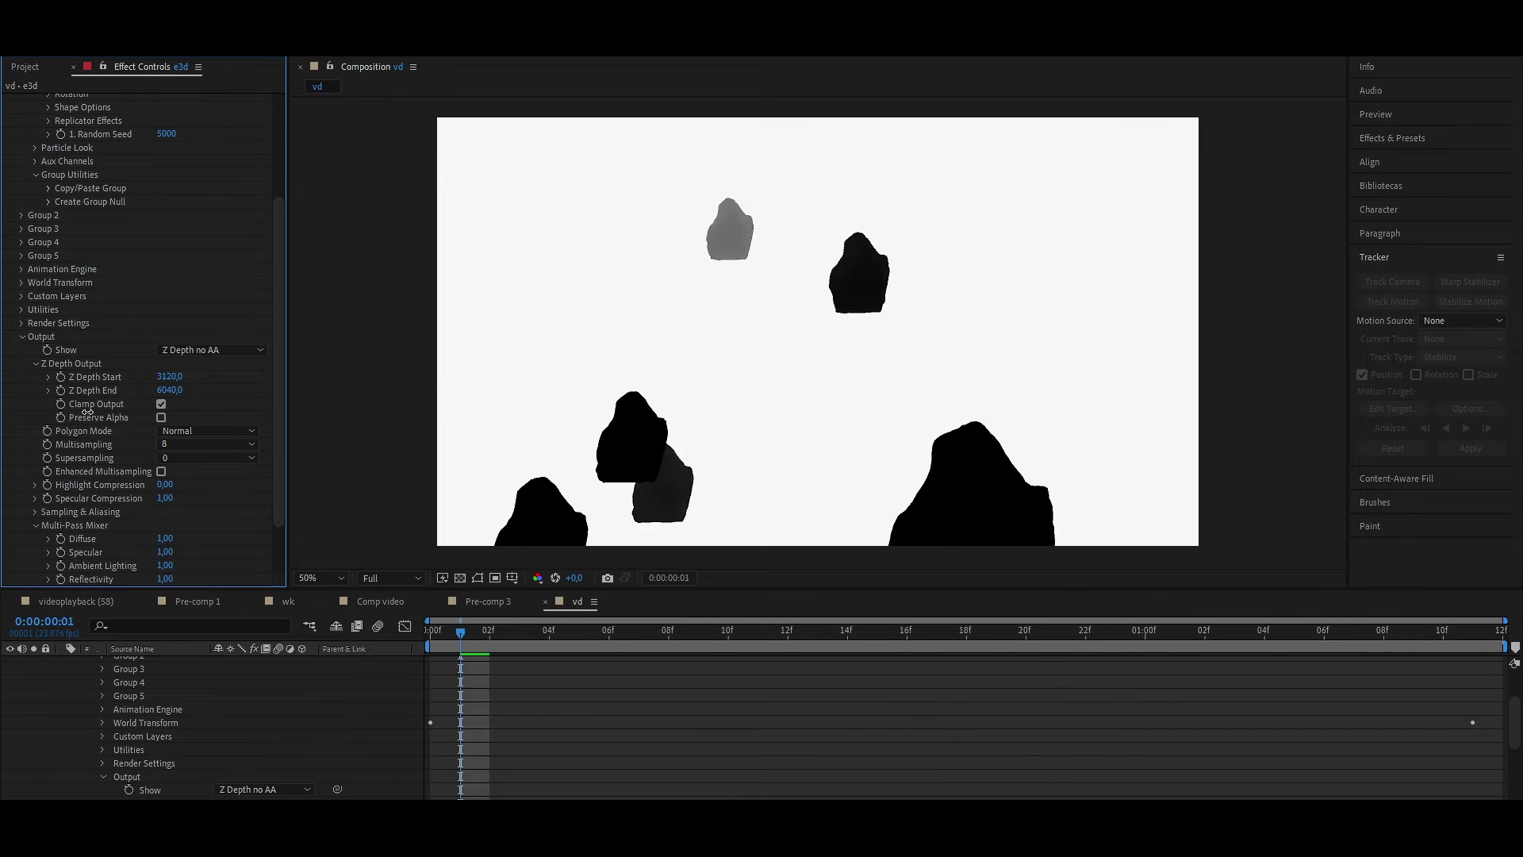
drag(126, 403, 105, 399)
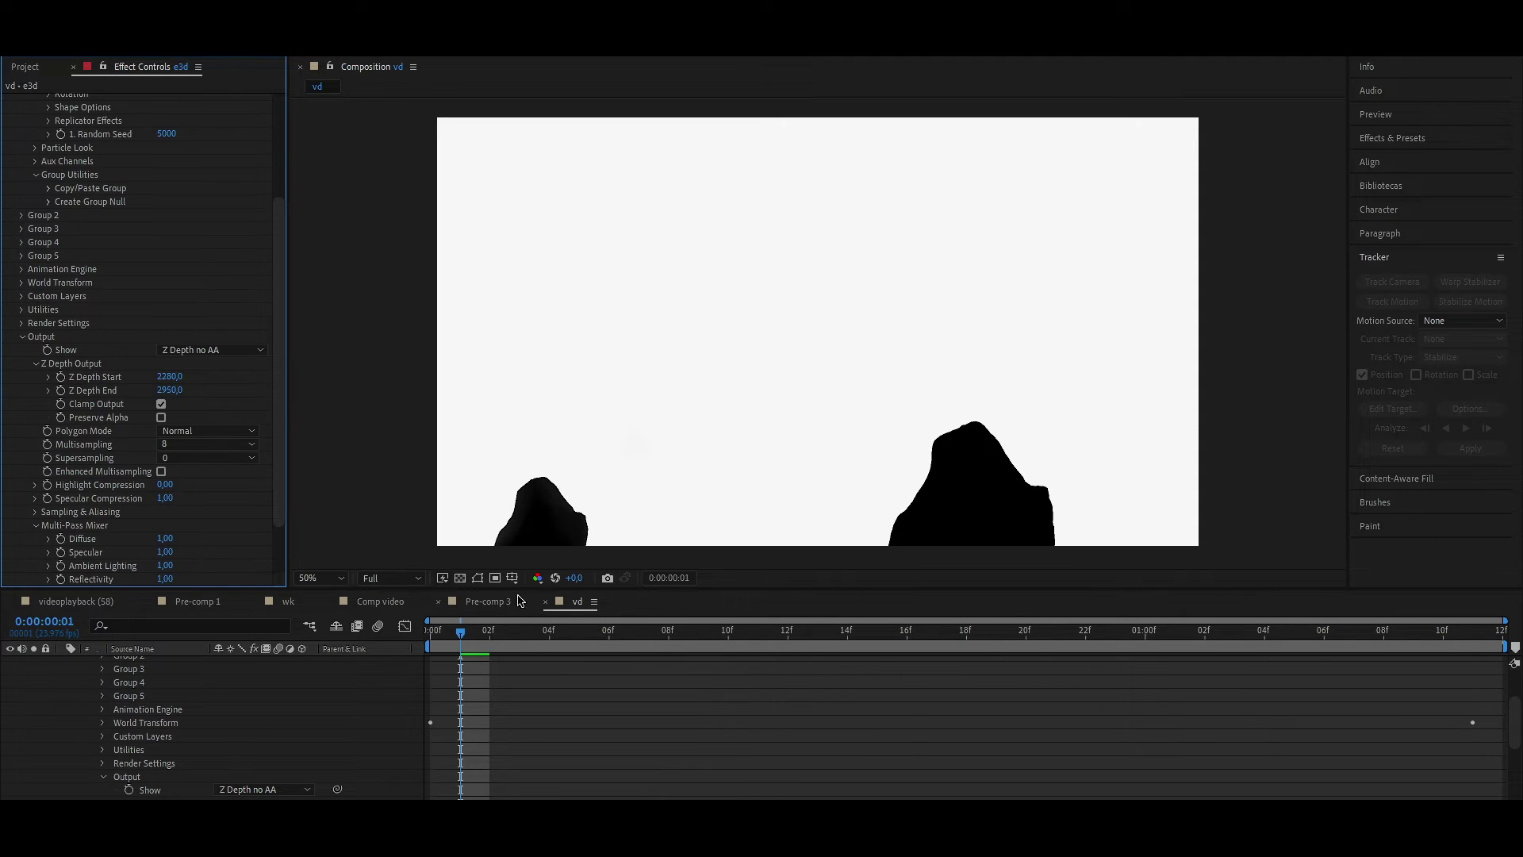
Scrub and play through the shot to check rock depth, then collapse the e3d layer
drag(460, 632, 876, 628)
mouse_move(1016, 631)
mouse_down()
mouse_move(1513, 648)
mouse_move(436, 637)
mouse_up()
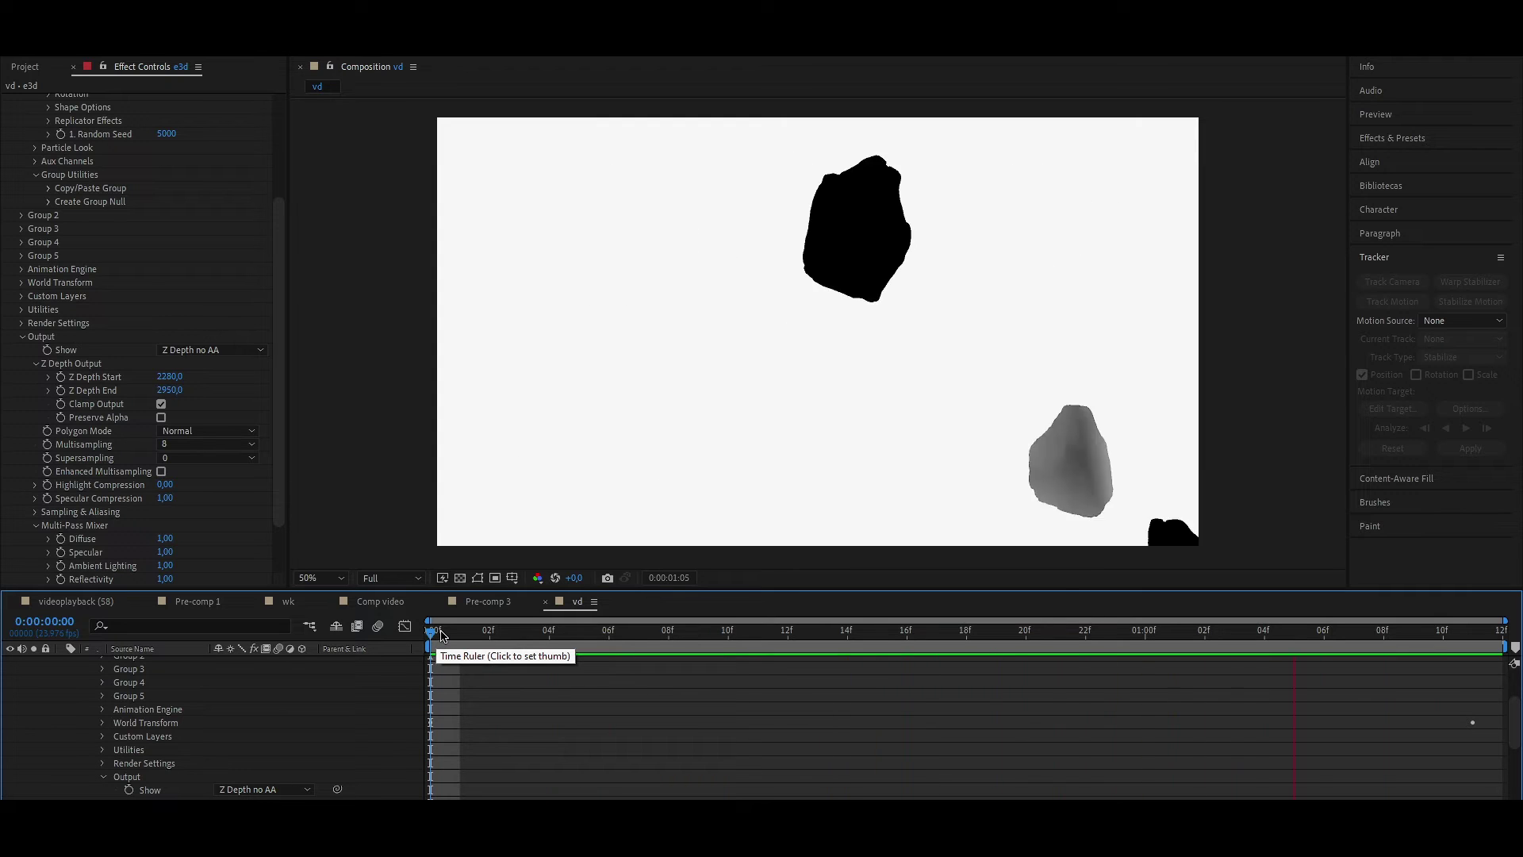
key(space)
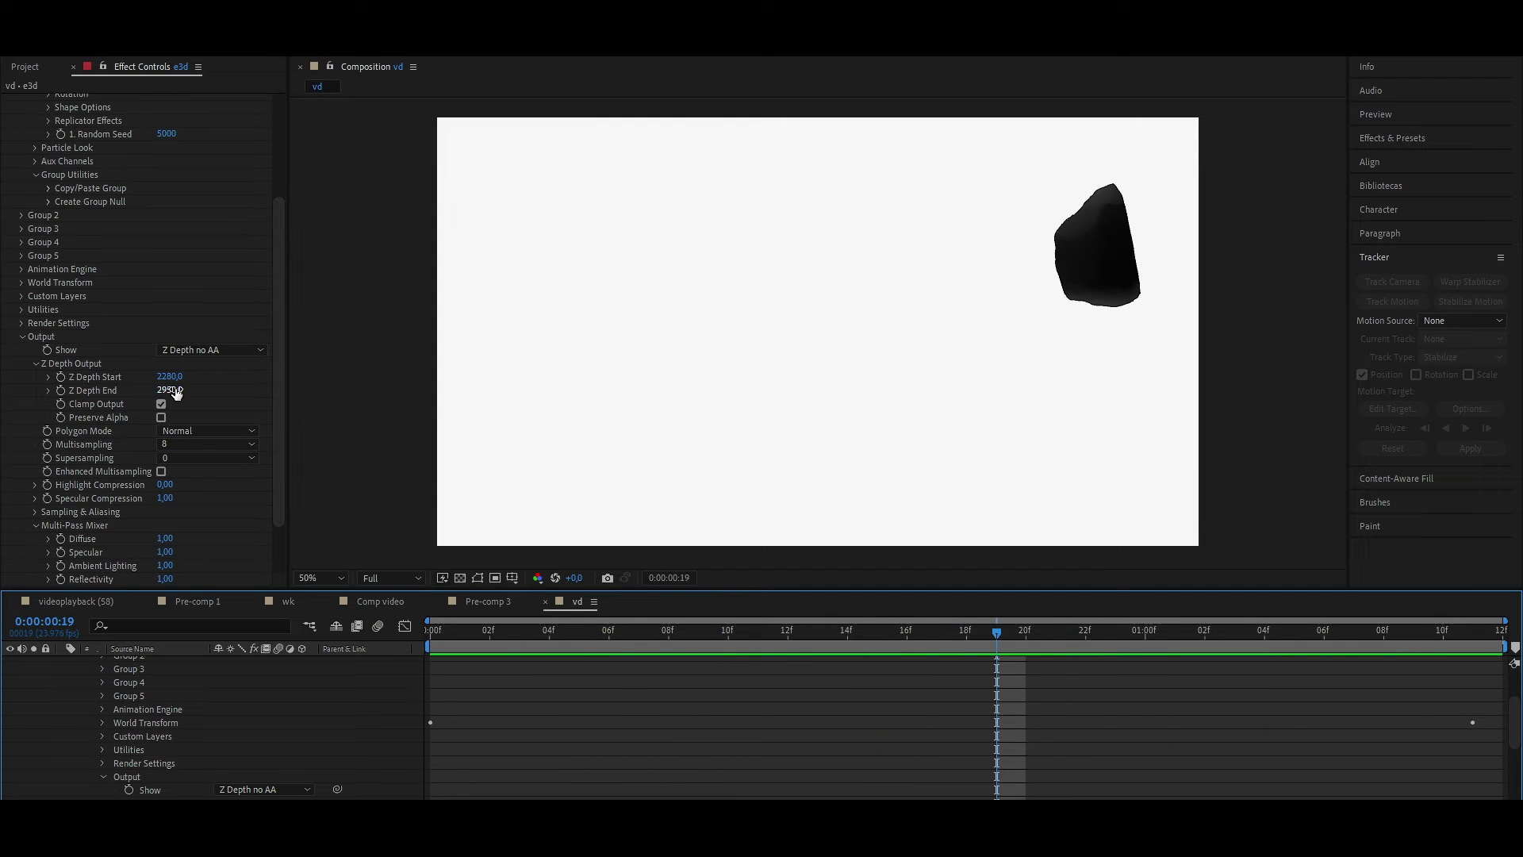
mouse_move(783, 627)
mouse_down()
mouse_move(1310, 644)
mouse_move(430, 631)
mouse_up()
scroll(267, 714, up, 3)
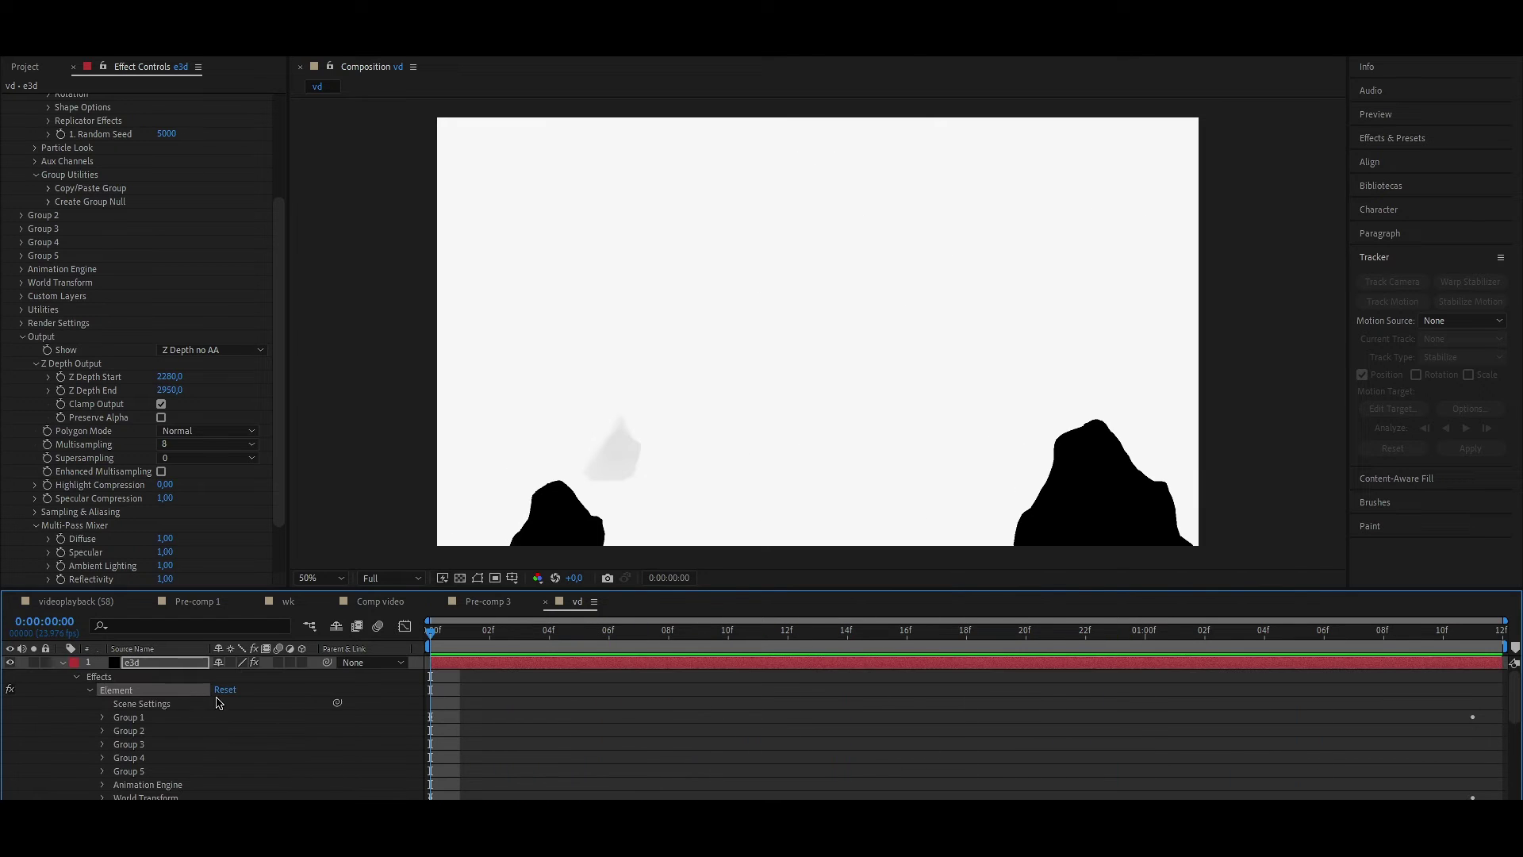
click(63, 664)
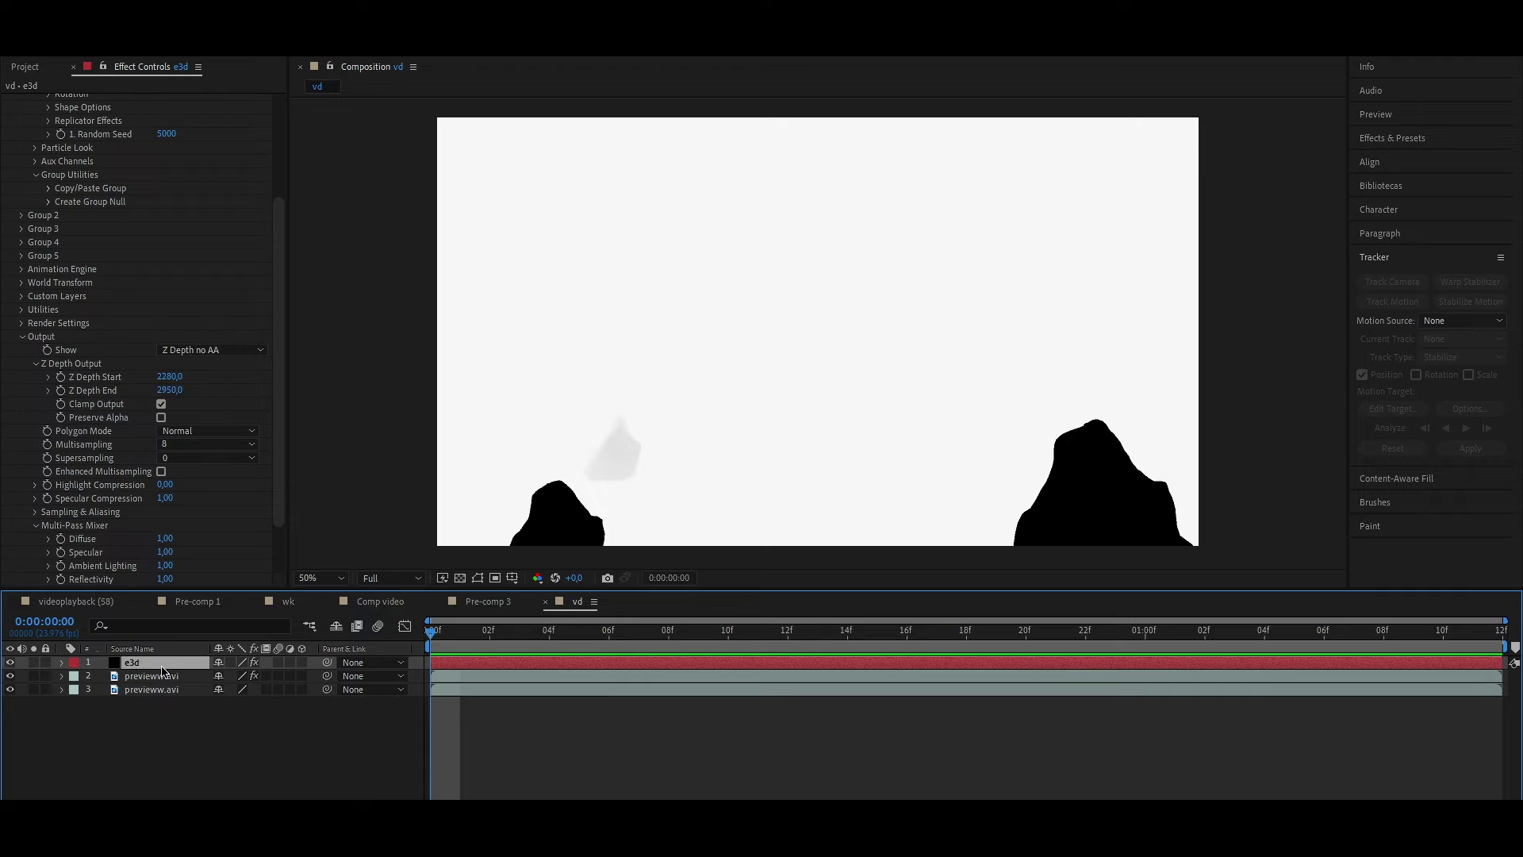
Duplicate the e3d layer below the footage and rename the footage layer roto
key(ctrl+d)
drag(151, 697, 147, 698)
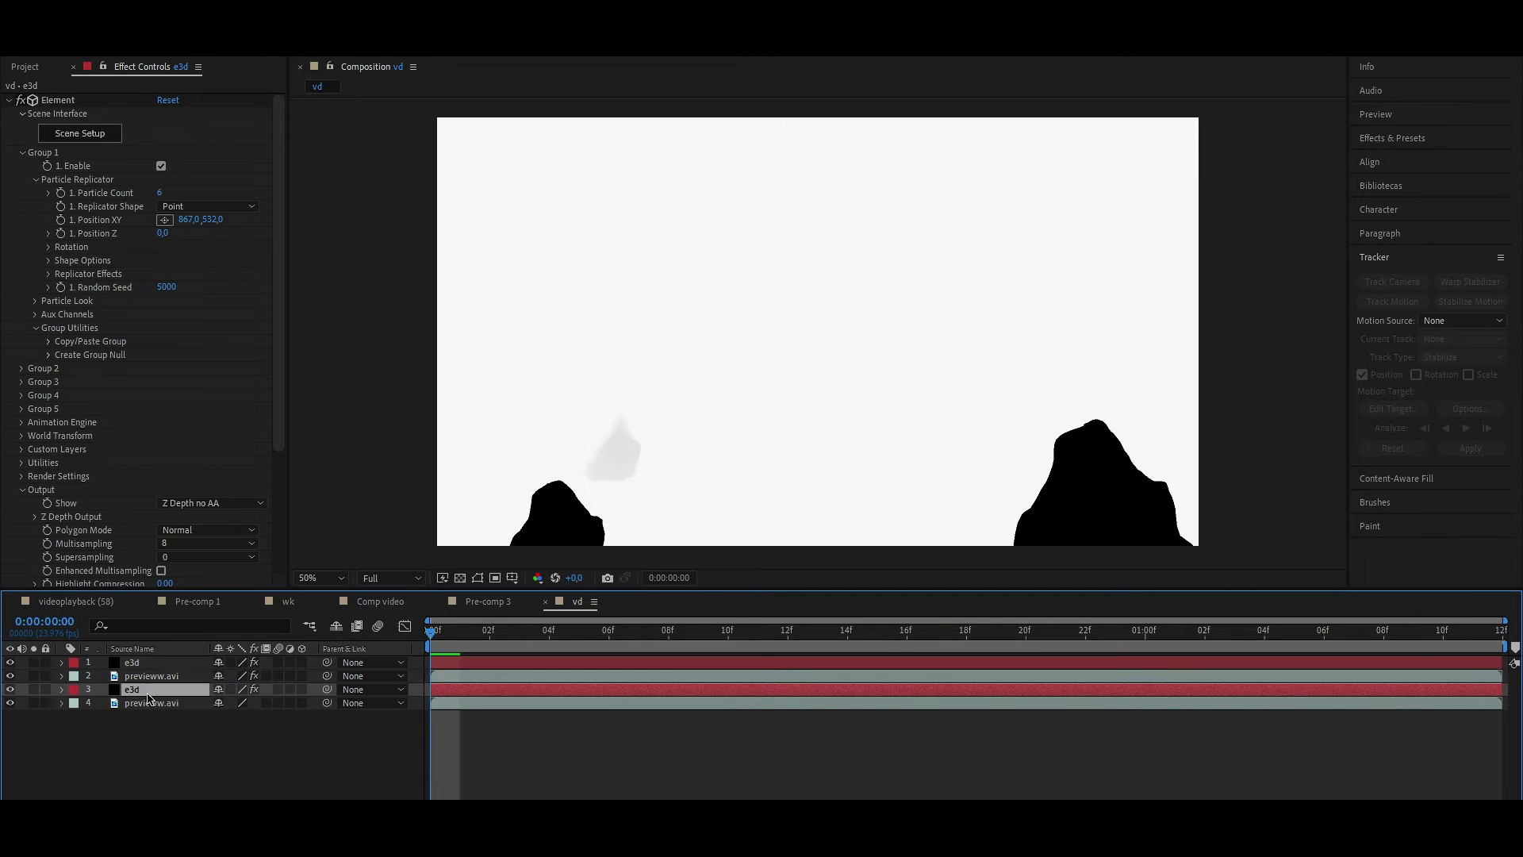
click(184, 678)
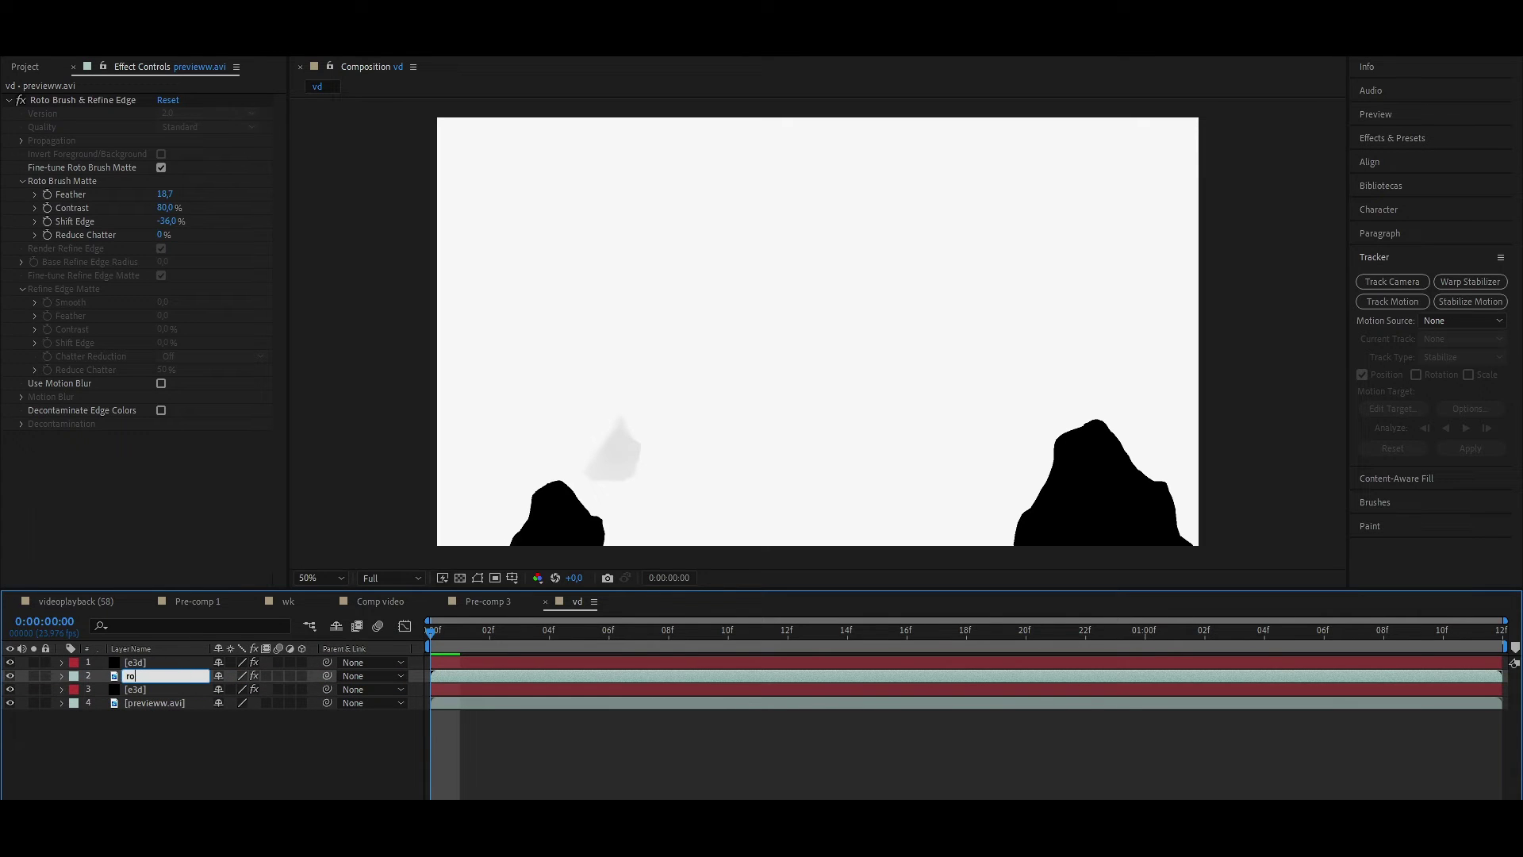
click(150, 696)
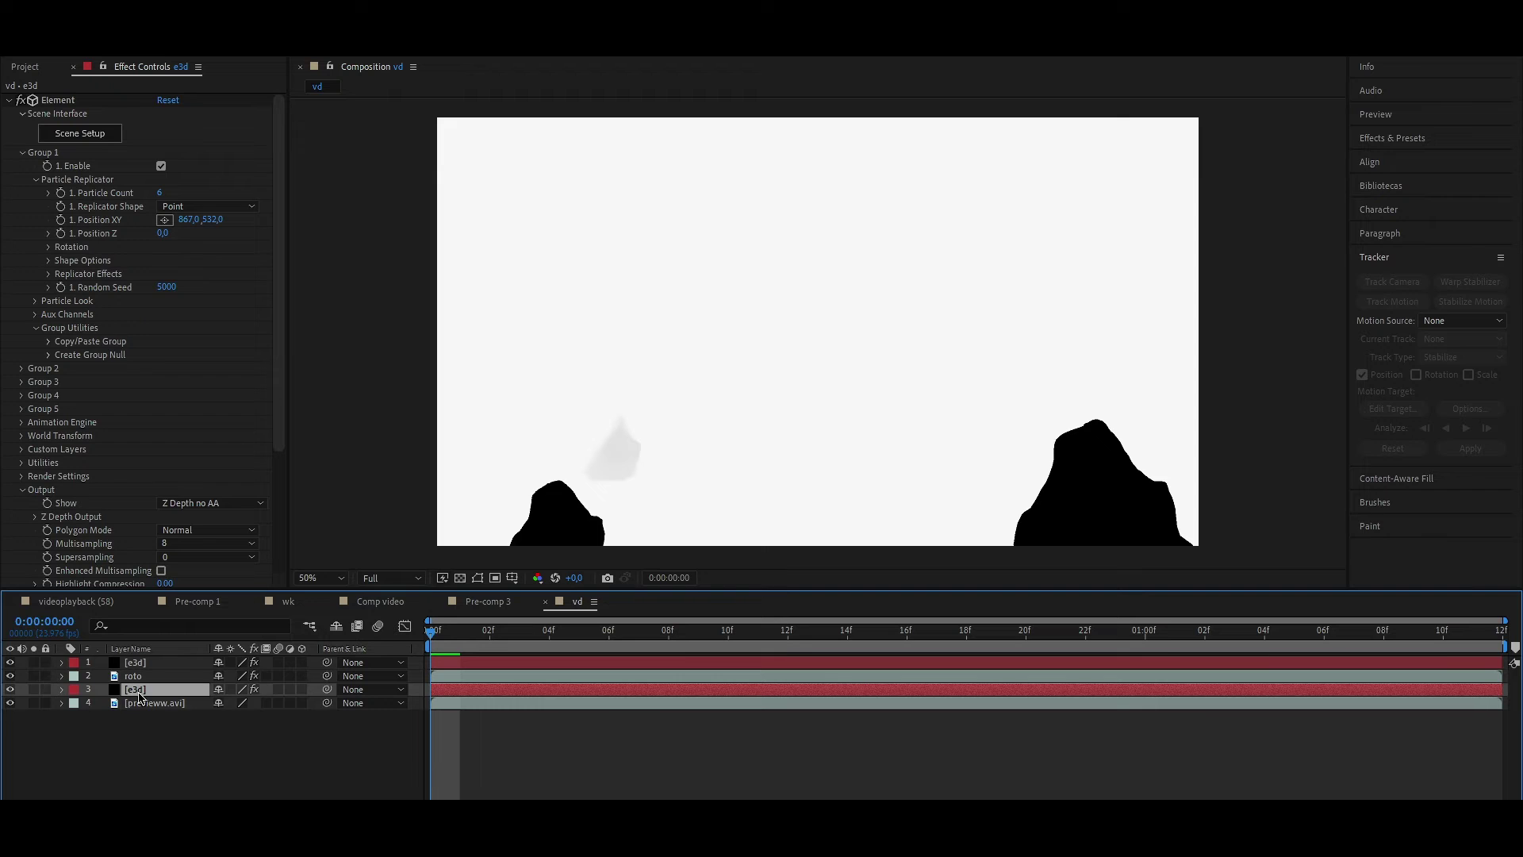
Set the lower e3d copy's Show output to Composite and reveal the track matte columns
click(201, 505)
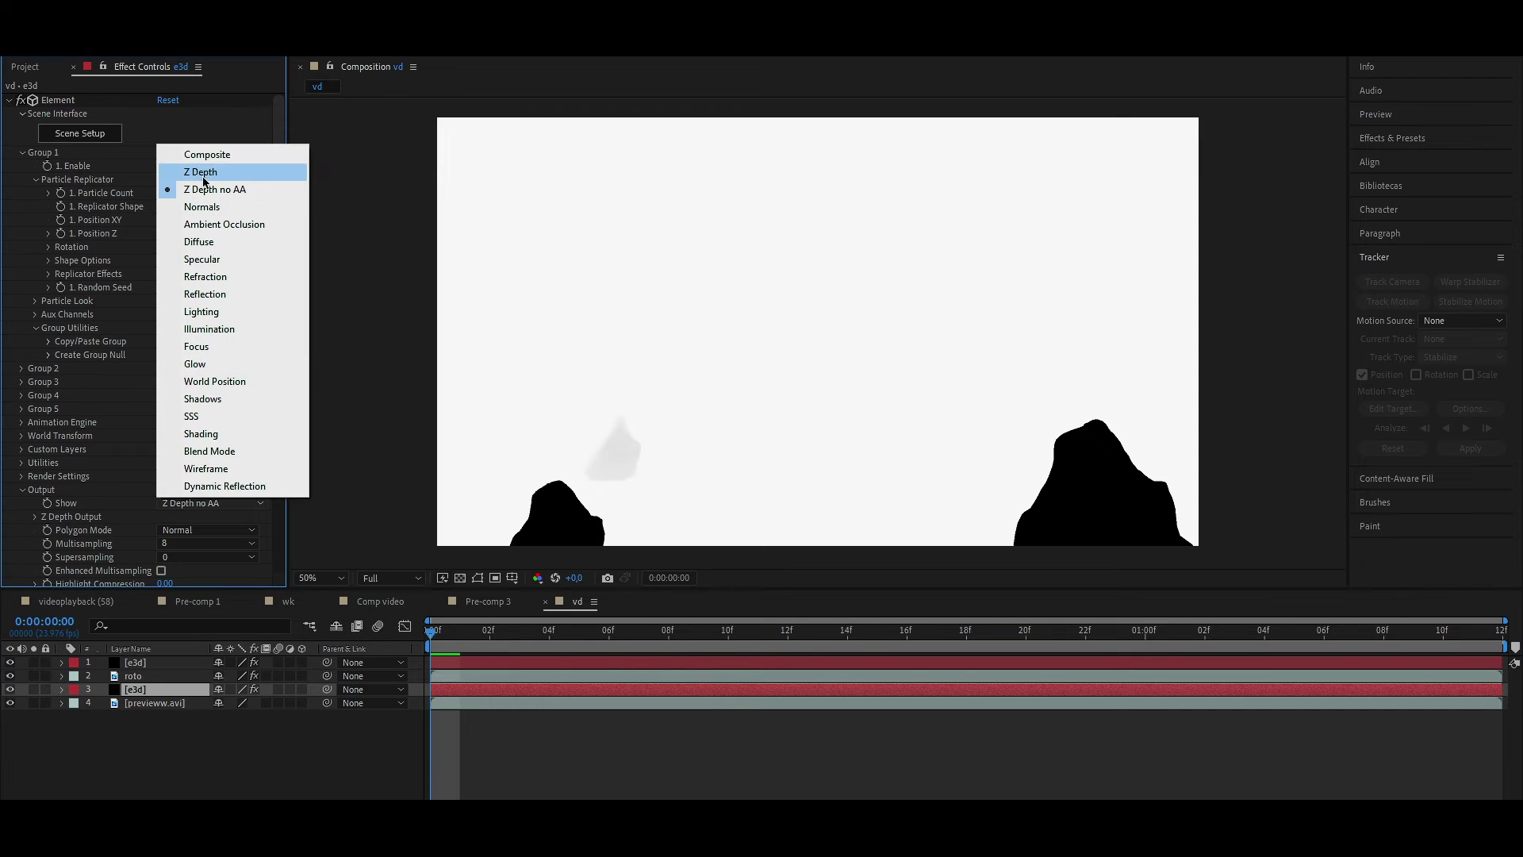
click(198, 157)
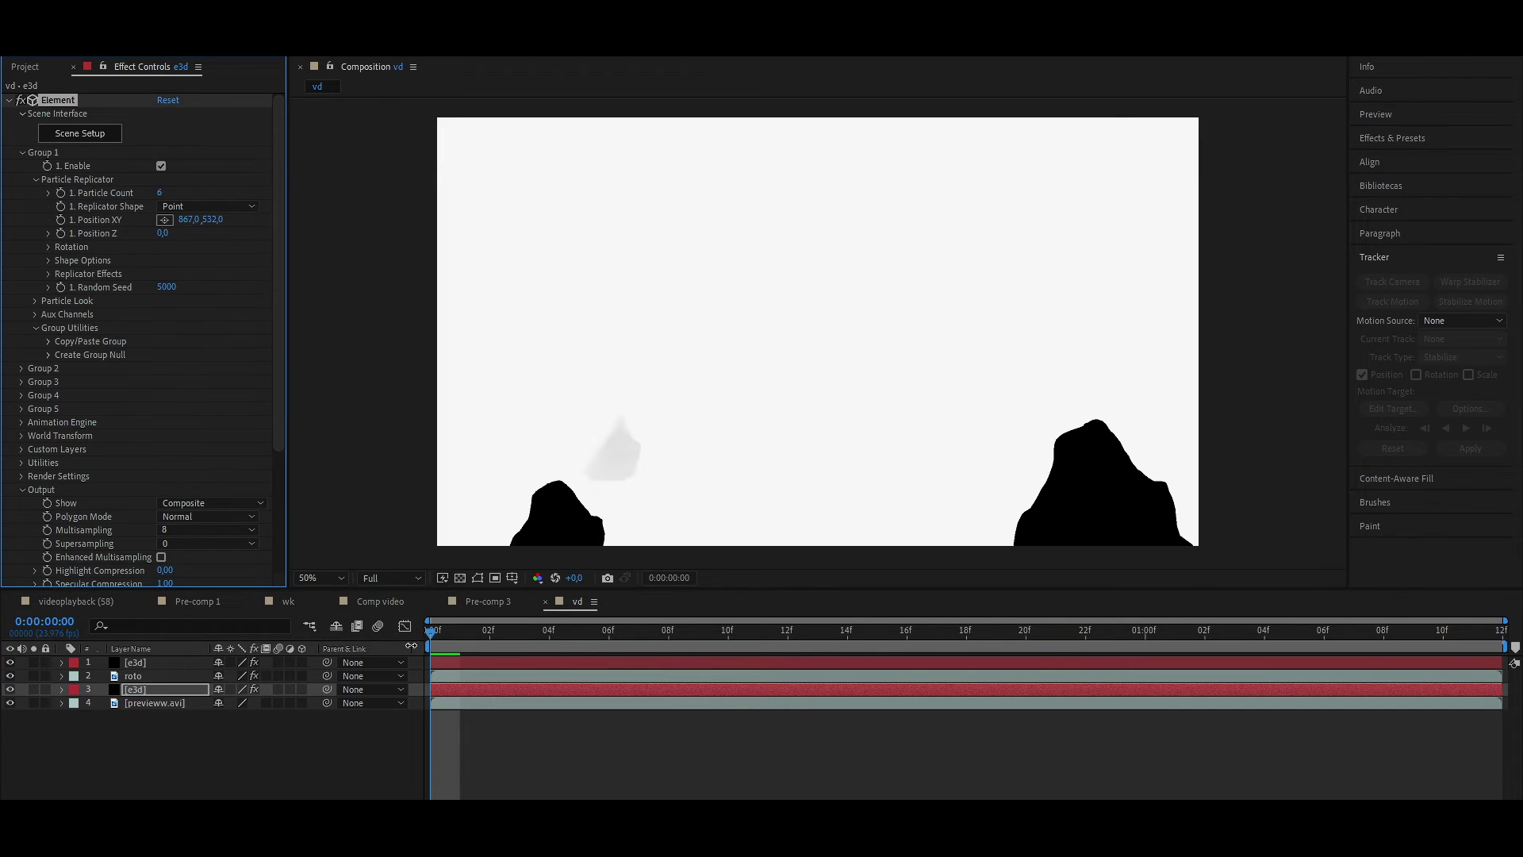
click(149, 678)
key(F4)
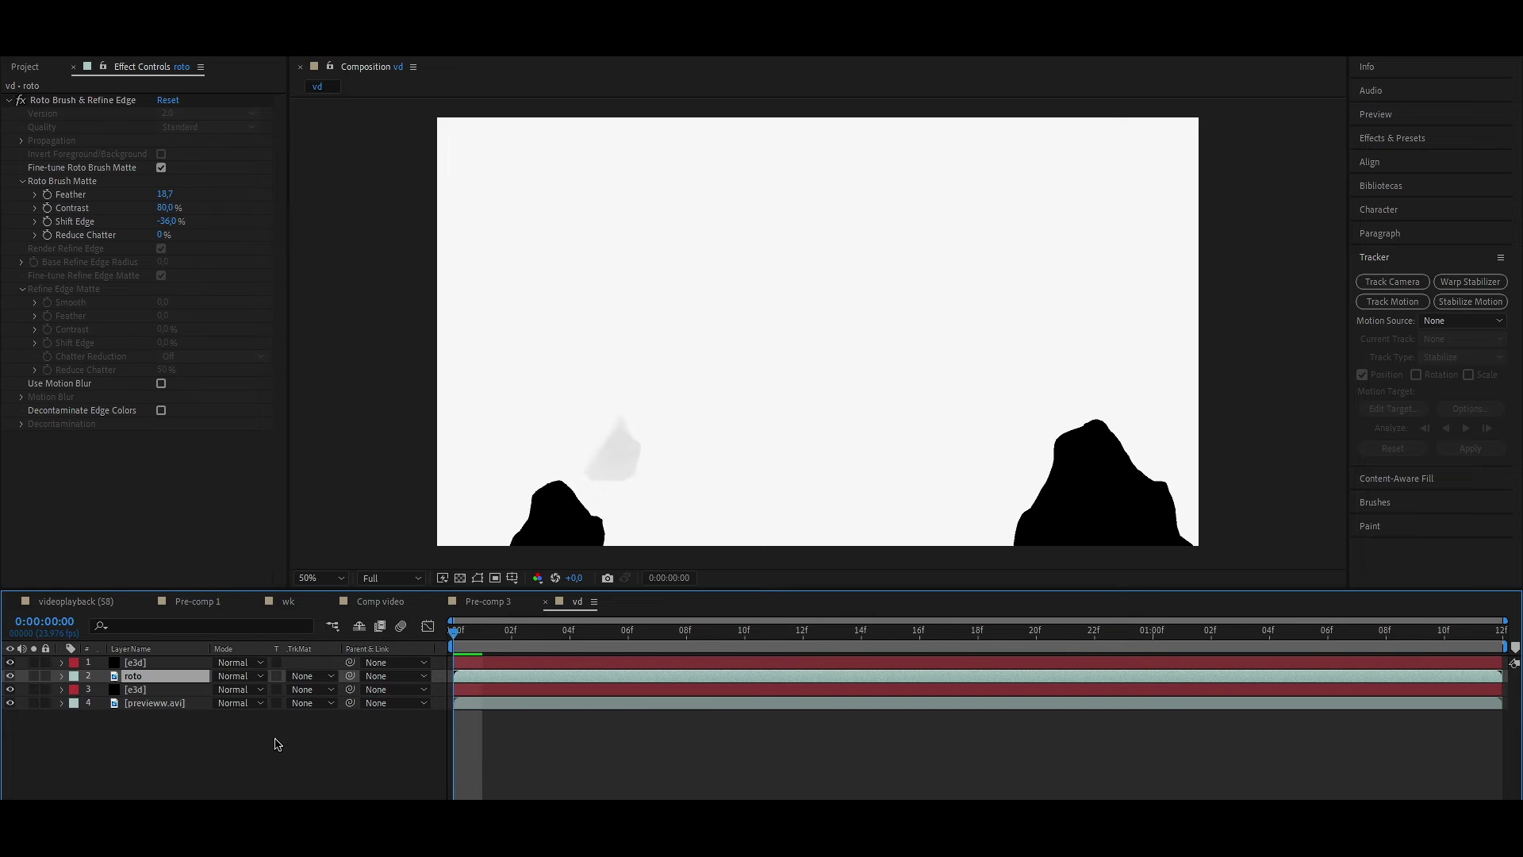
Set the roto layer's Track Matte to Luma Matte from the e3d depth layer and scrub ahead to check it
click(303, 679)
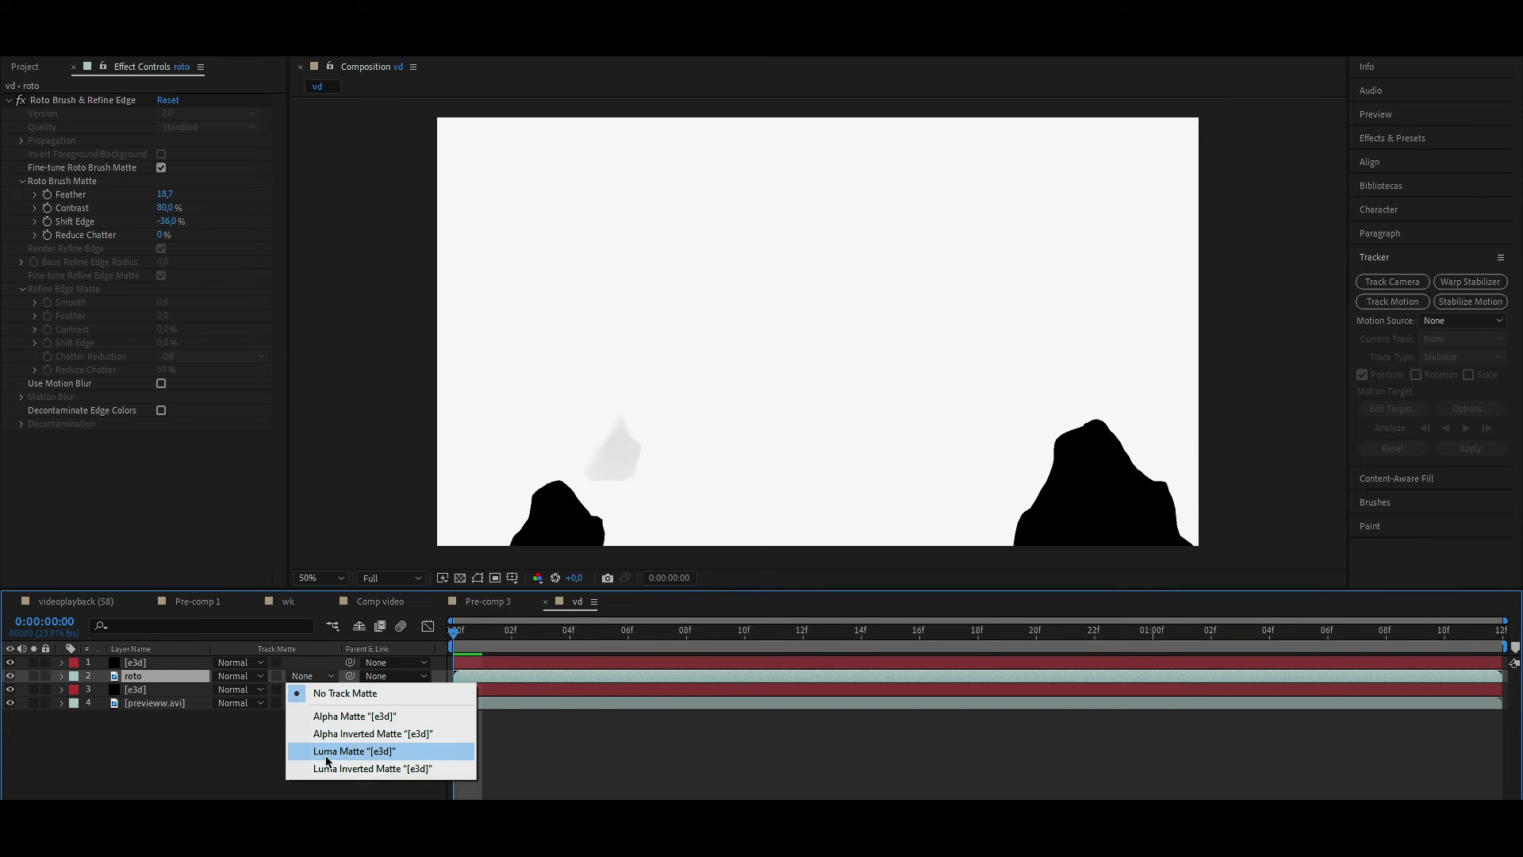
click(326, 752)
drag(498, 639, 1385, 632)
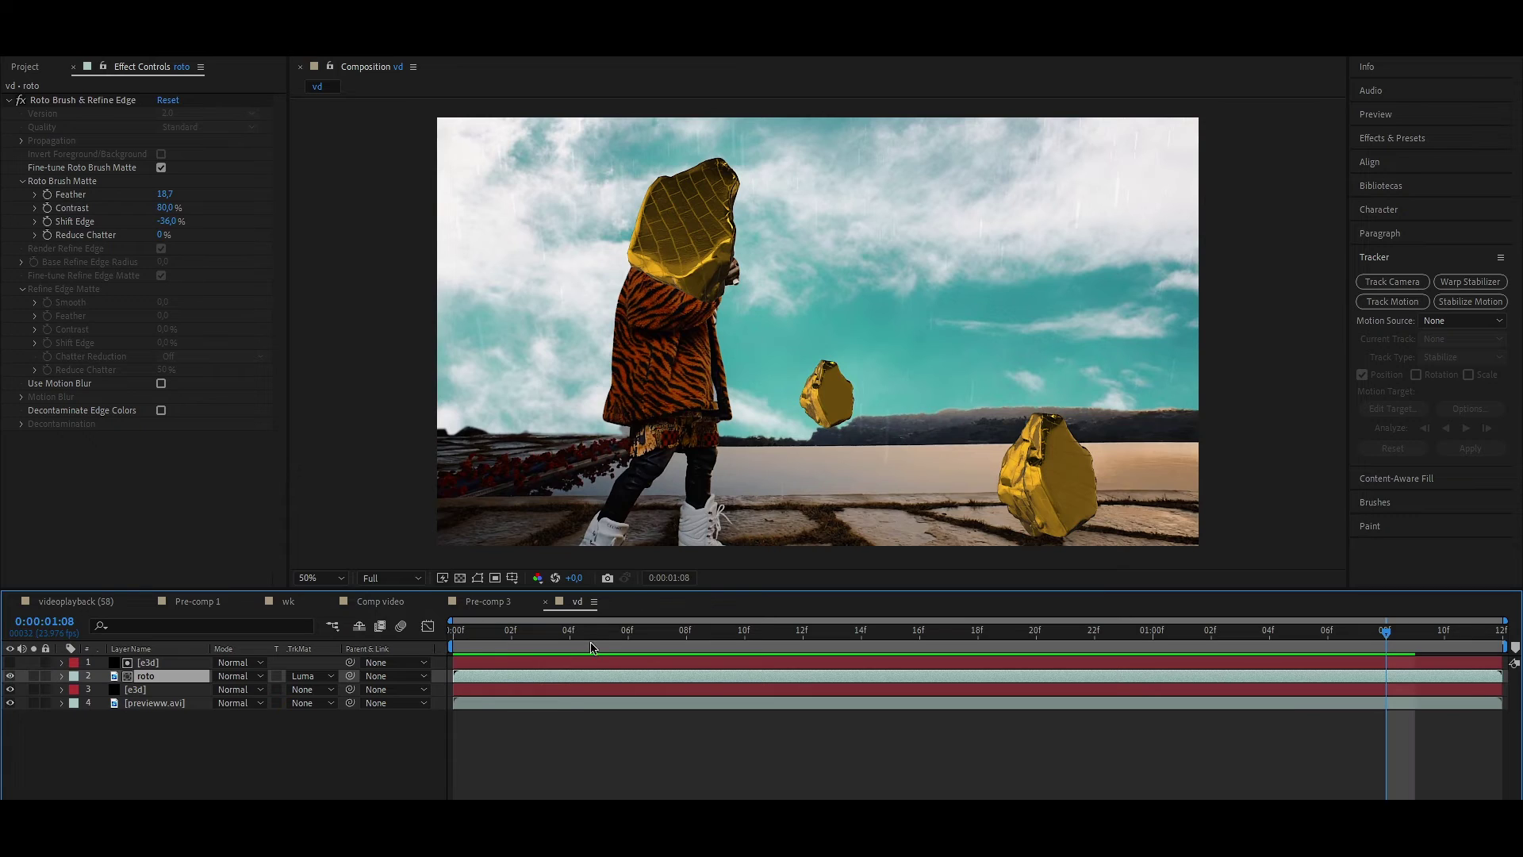
key(space)
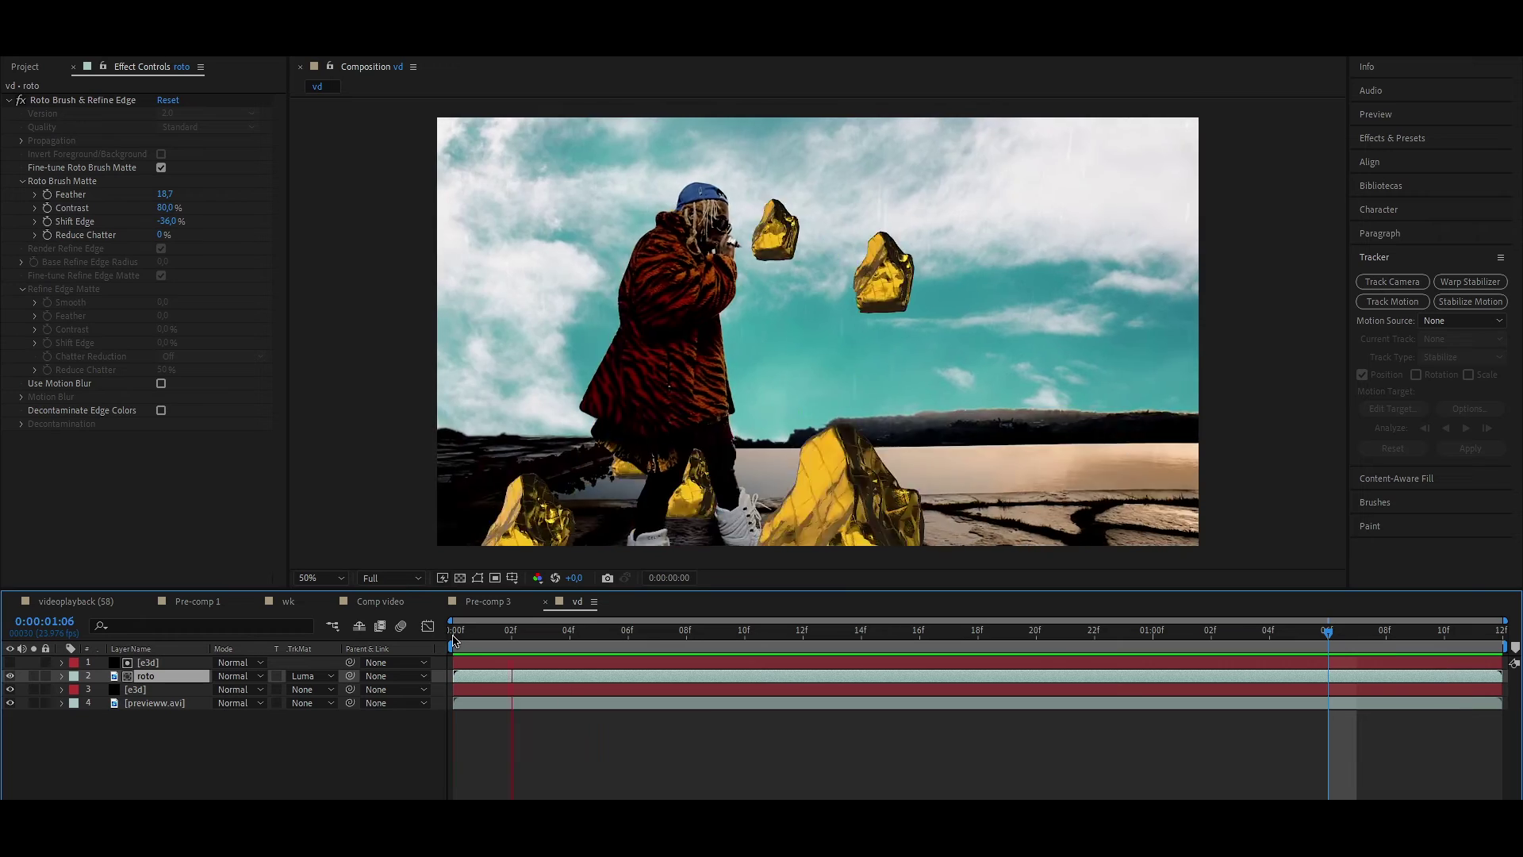
click(457, 640)
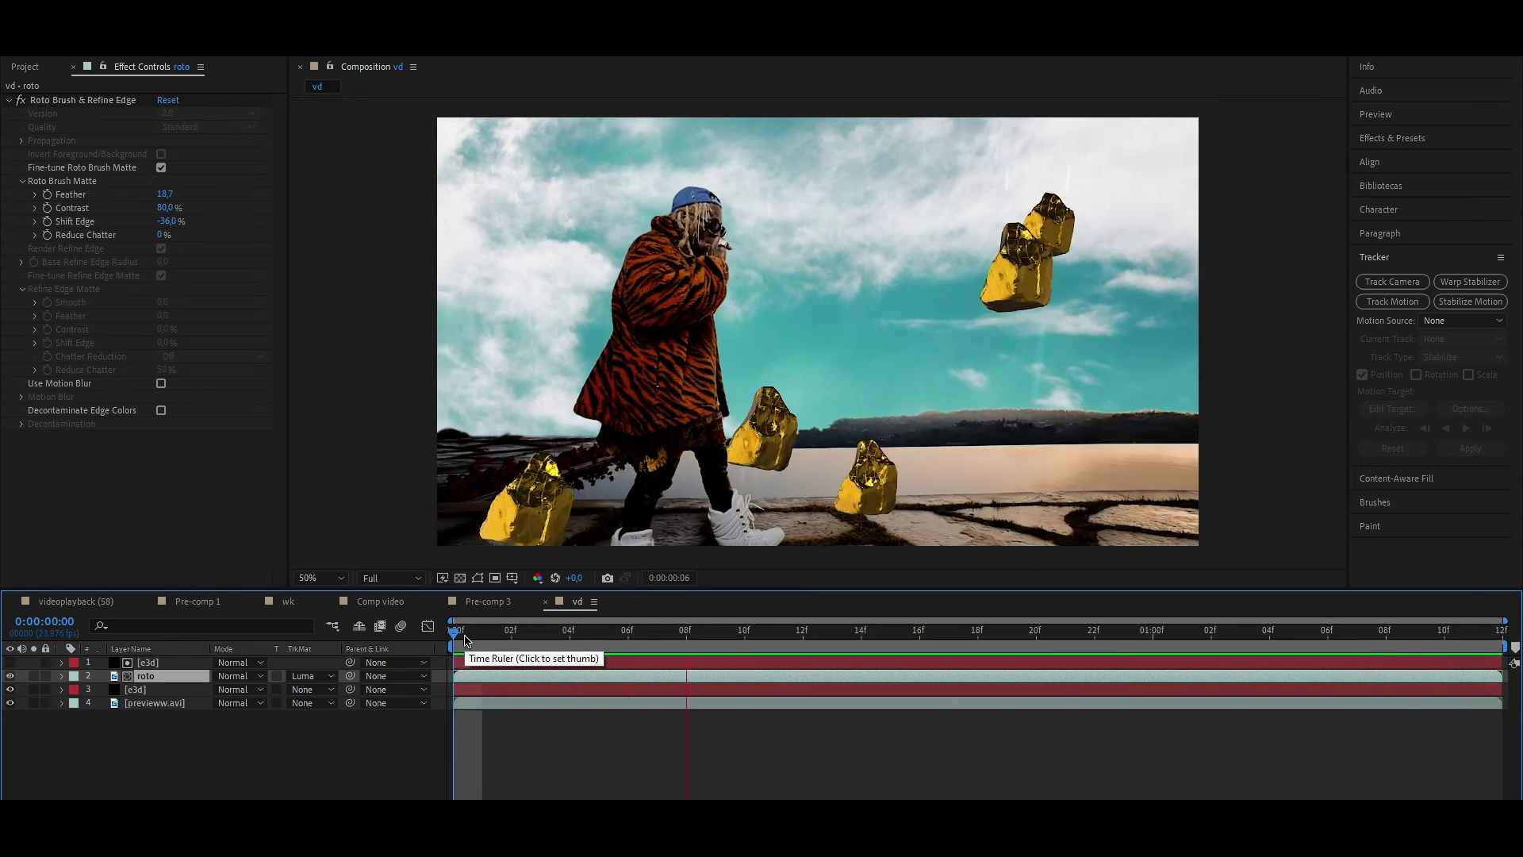
key(F4)
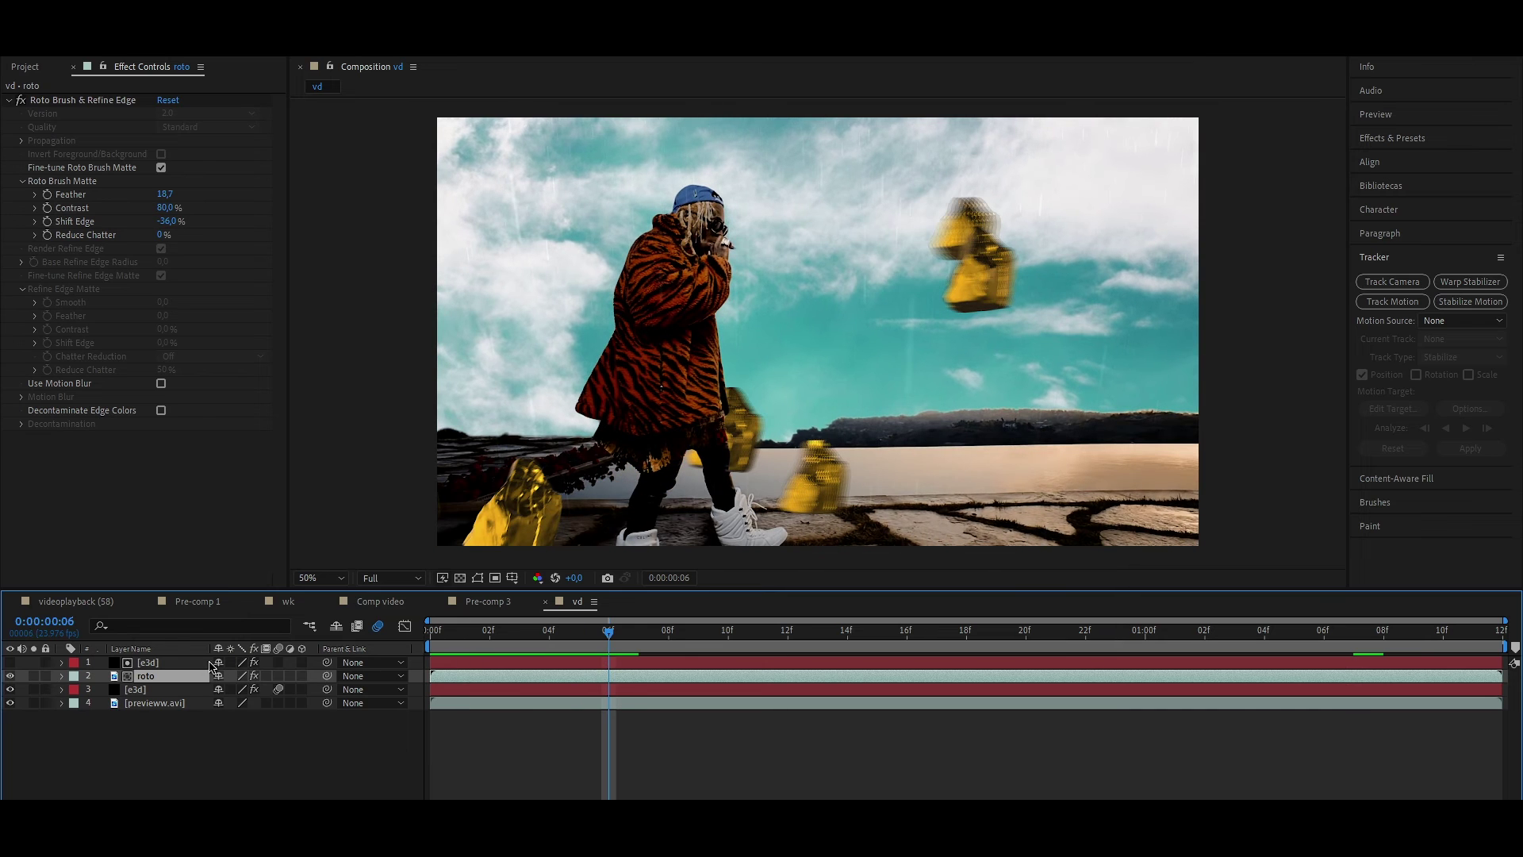
click(149, 663)
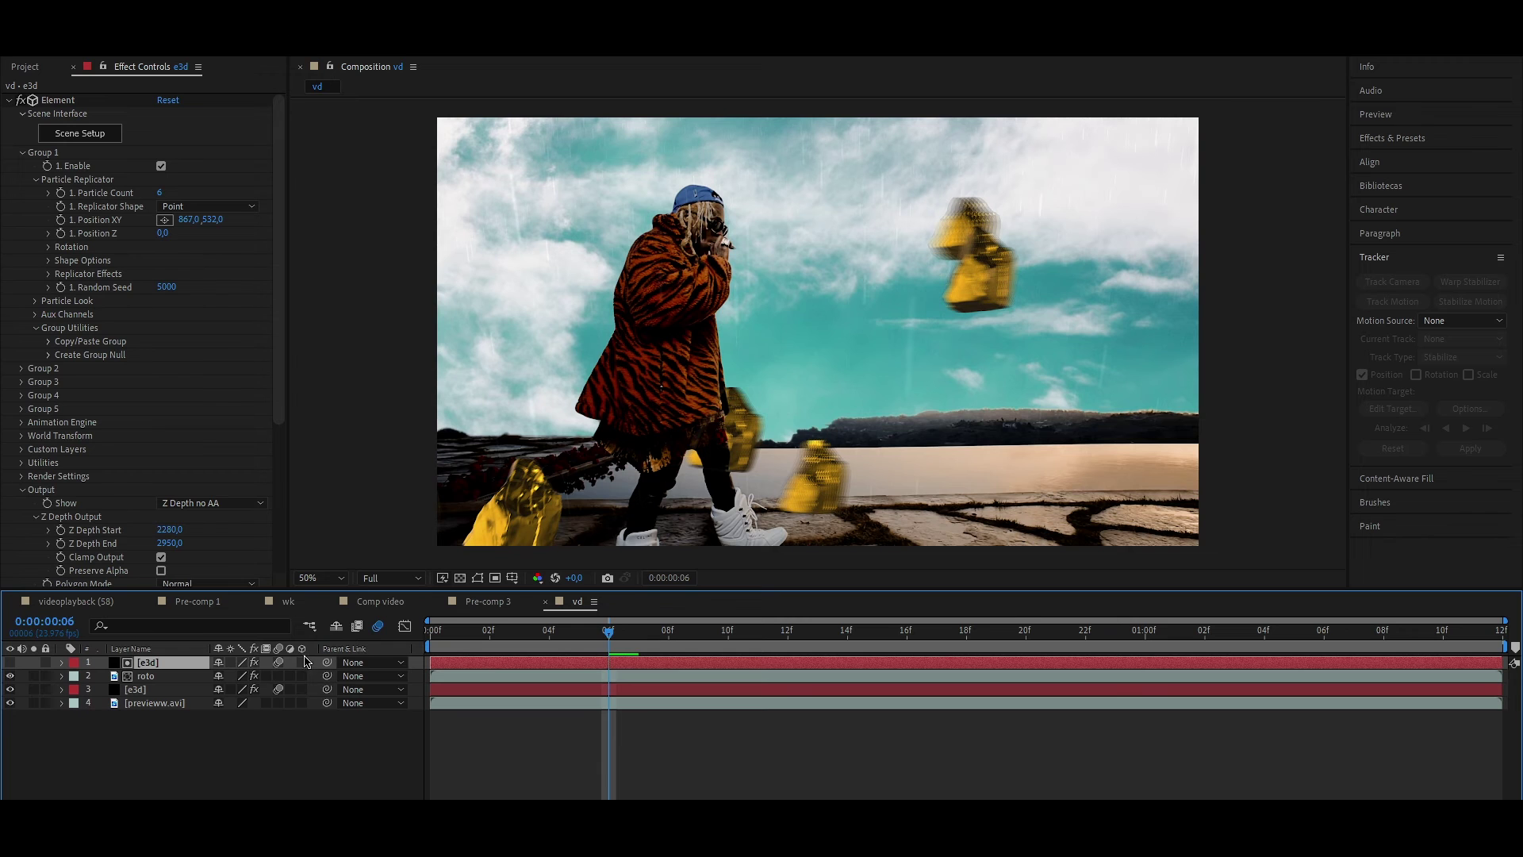
key(space)
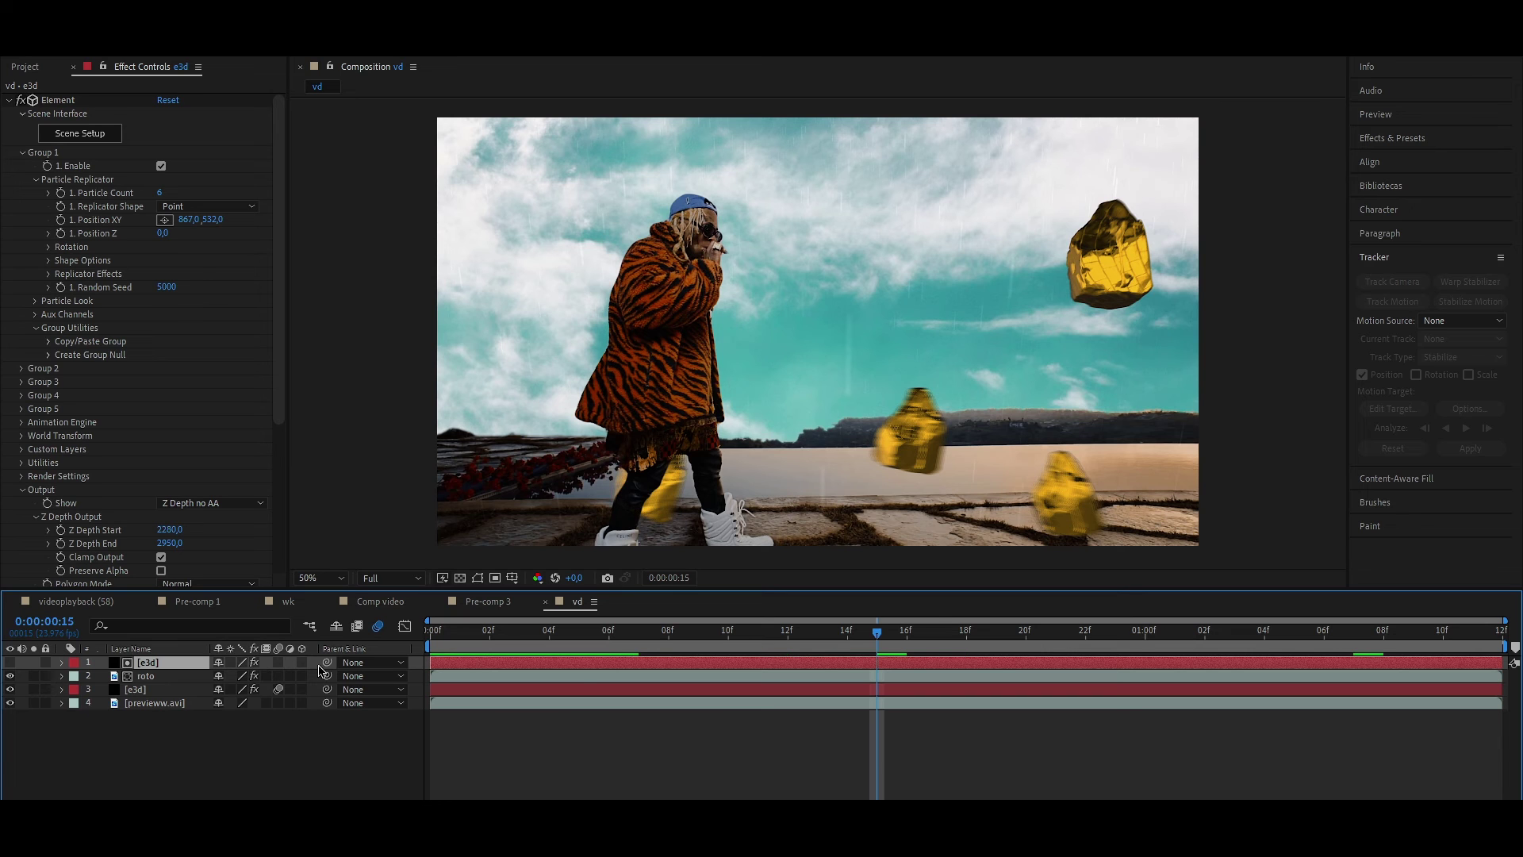
click(131, 690)
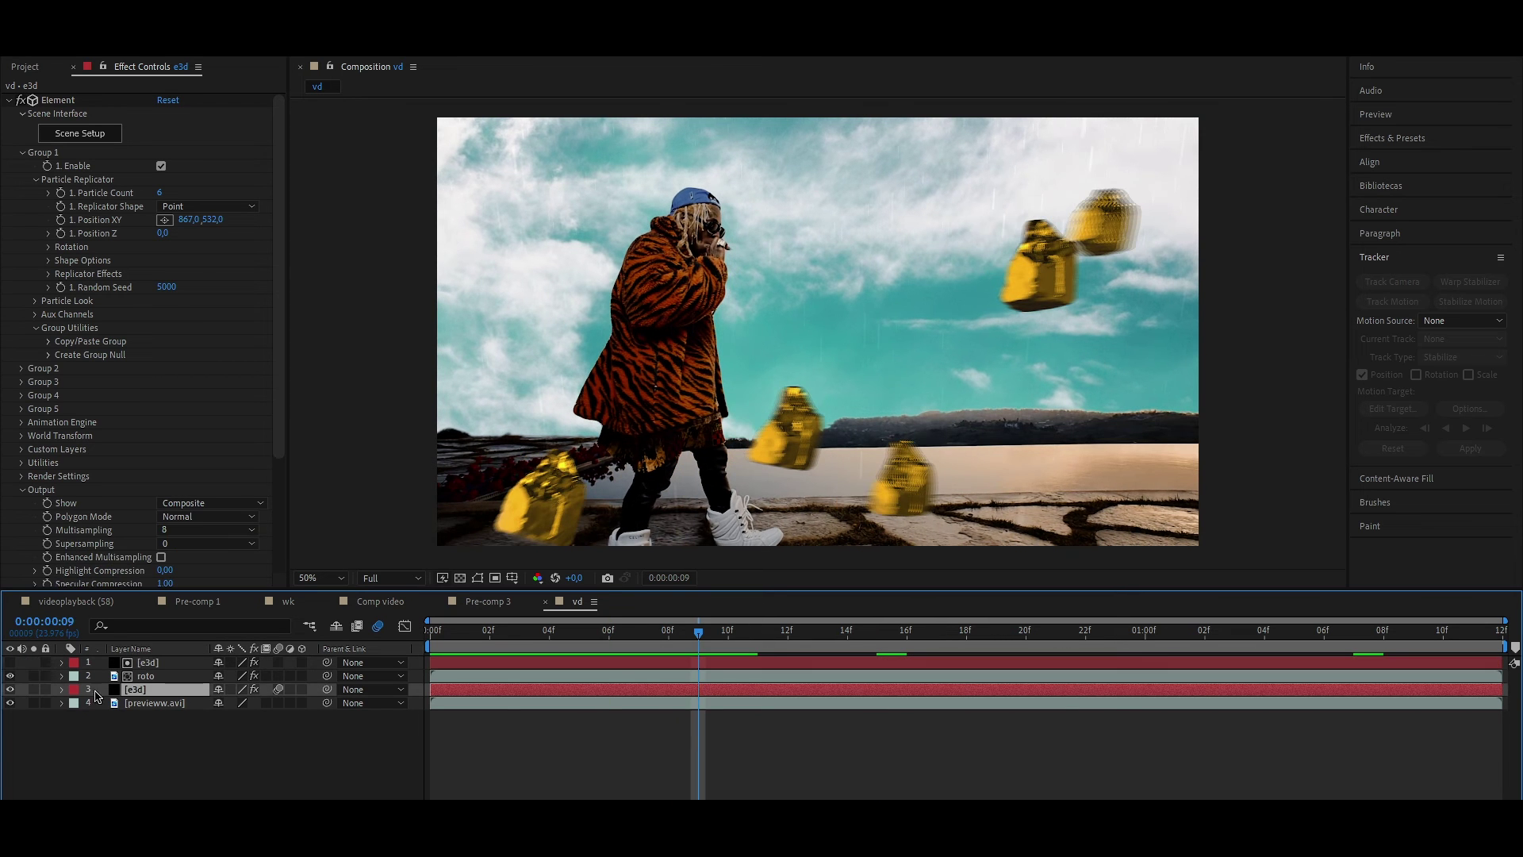